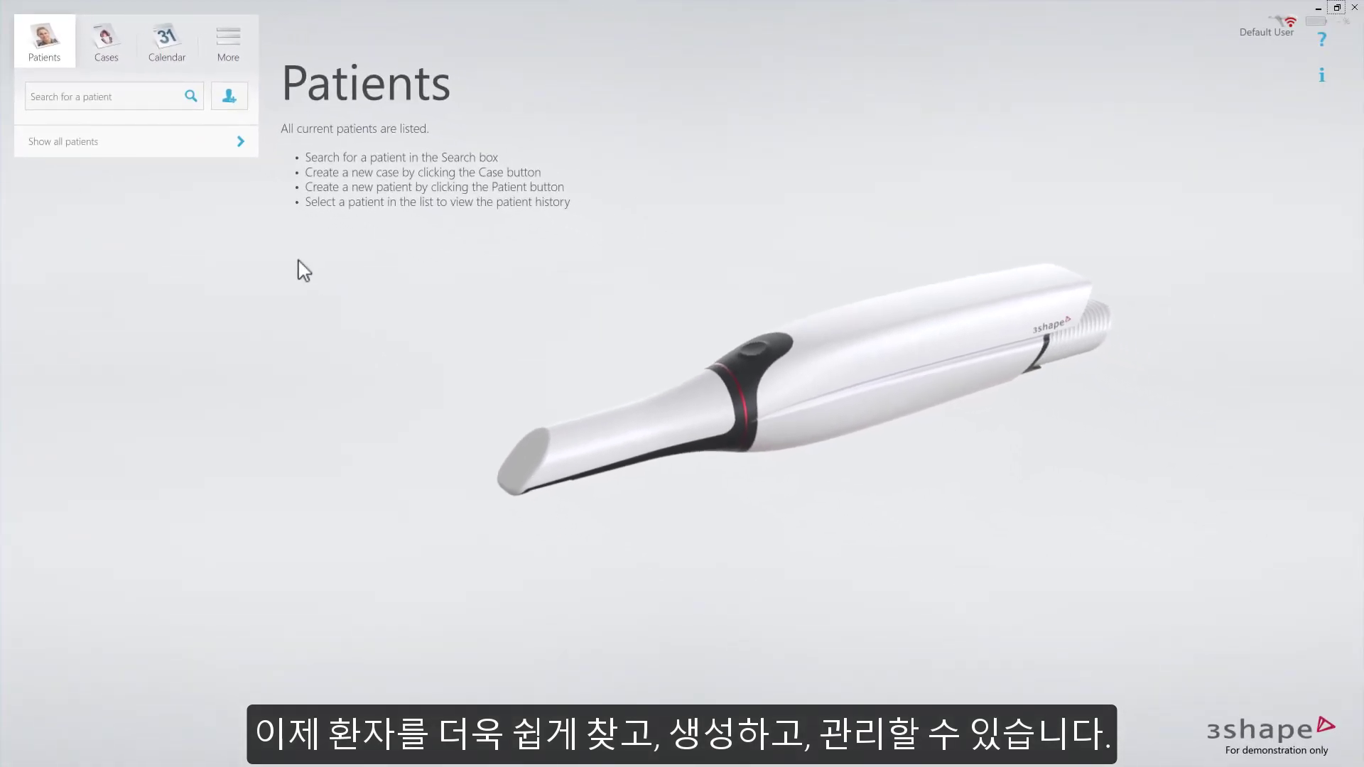
Search for the existing patient by name and open their library
click(125, 91)
text(mago)
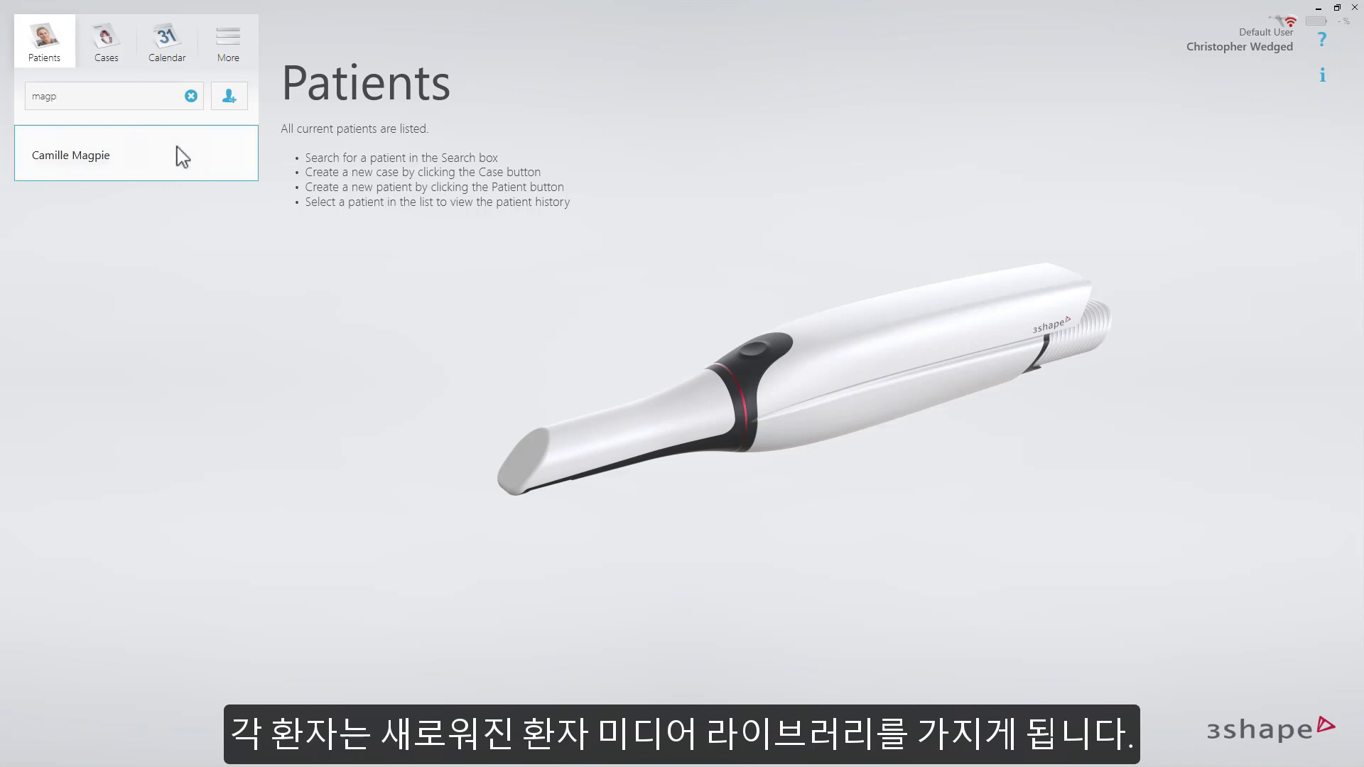
click(178, 153)
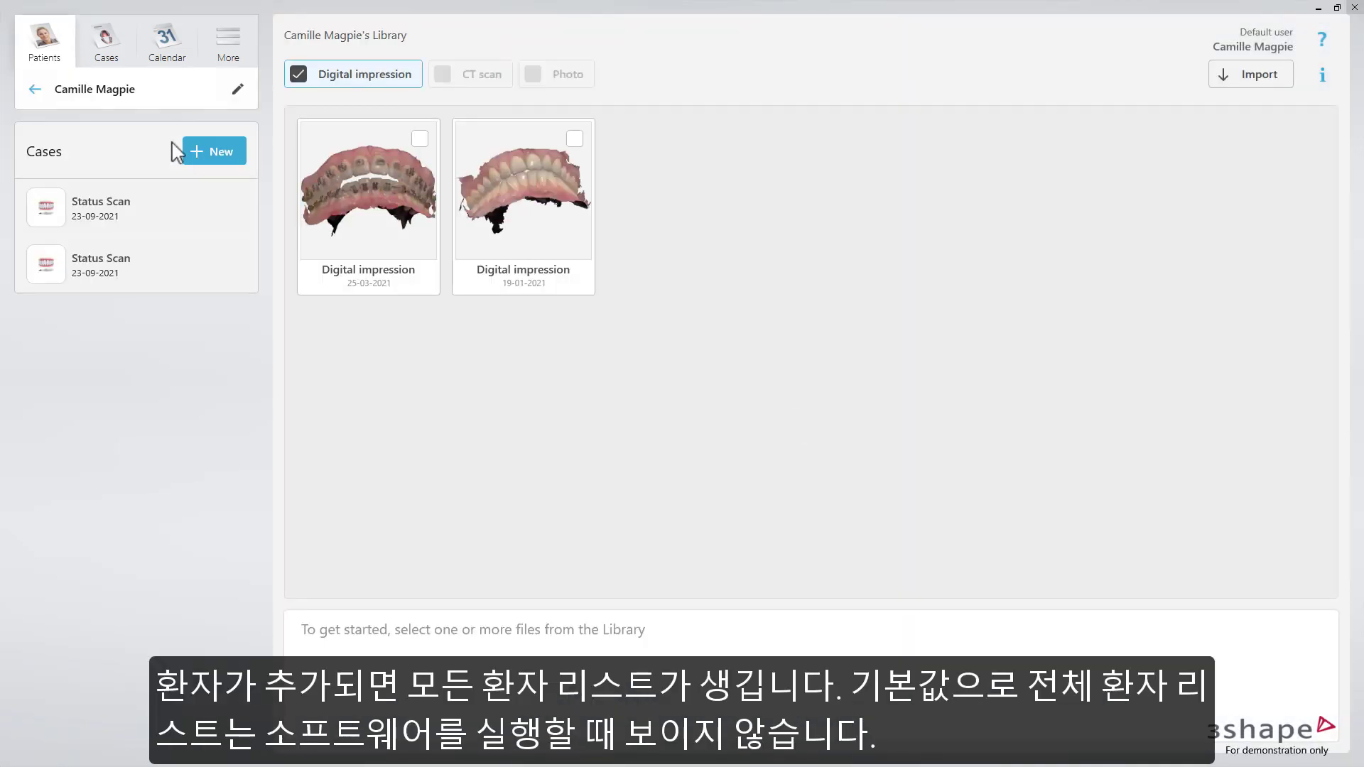
Go back to Patients and show, then hide, the full alphabetical patient list
click(37, 91)
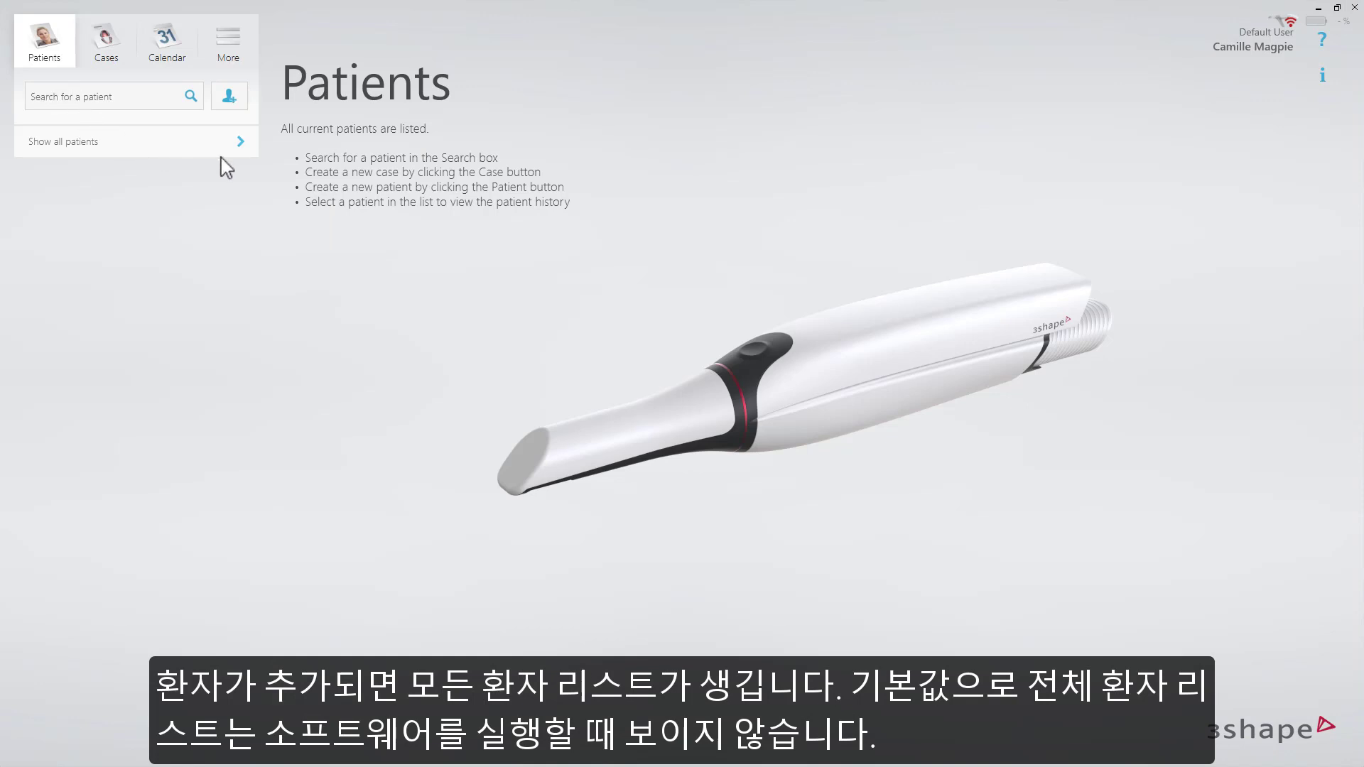
click(241, 143)
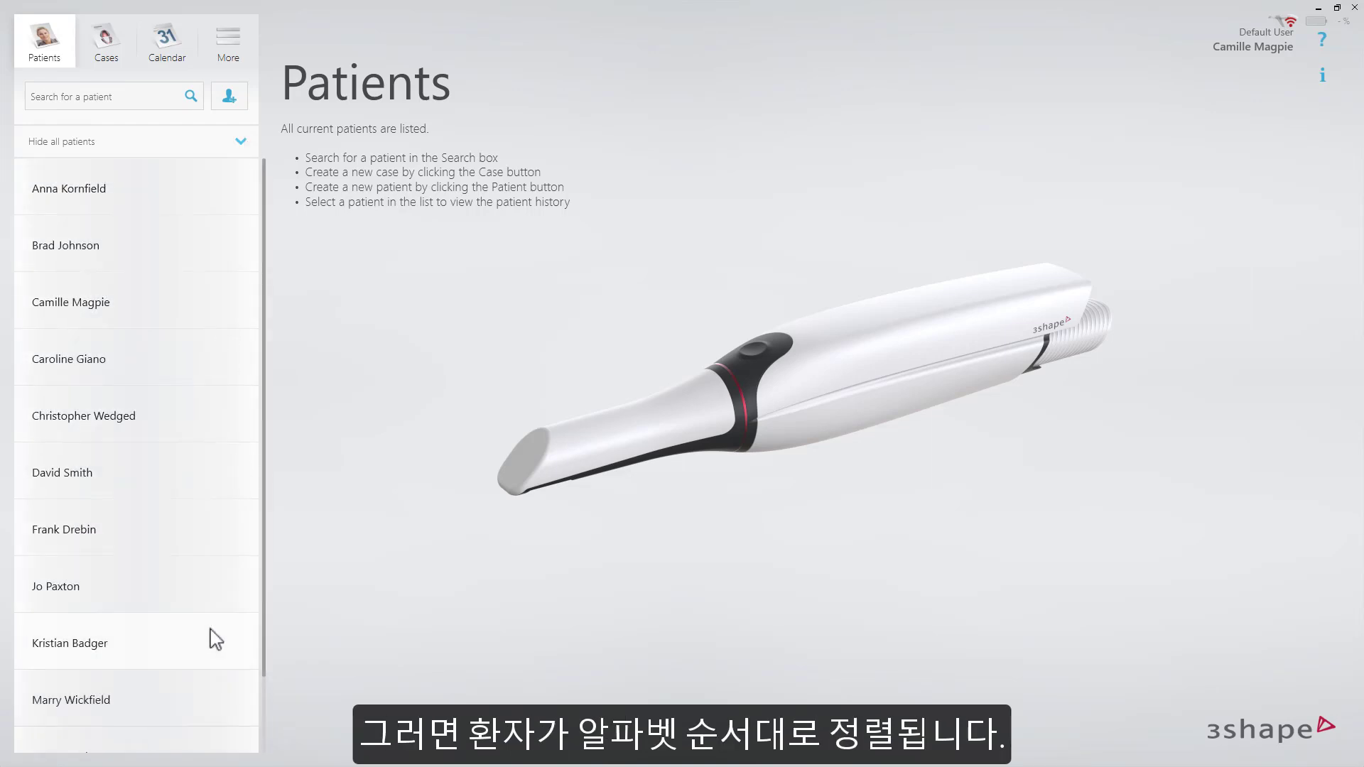
click(239, 142)
Search for the new patient's full name and add them from the no-results link
click(153, 99)
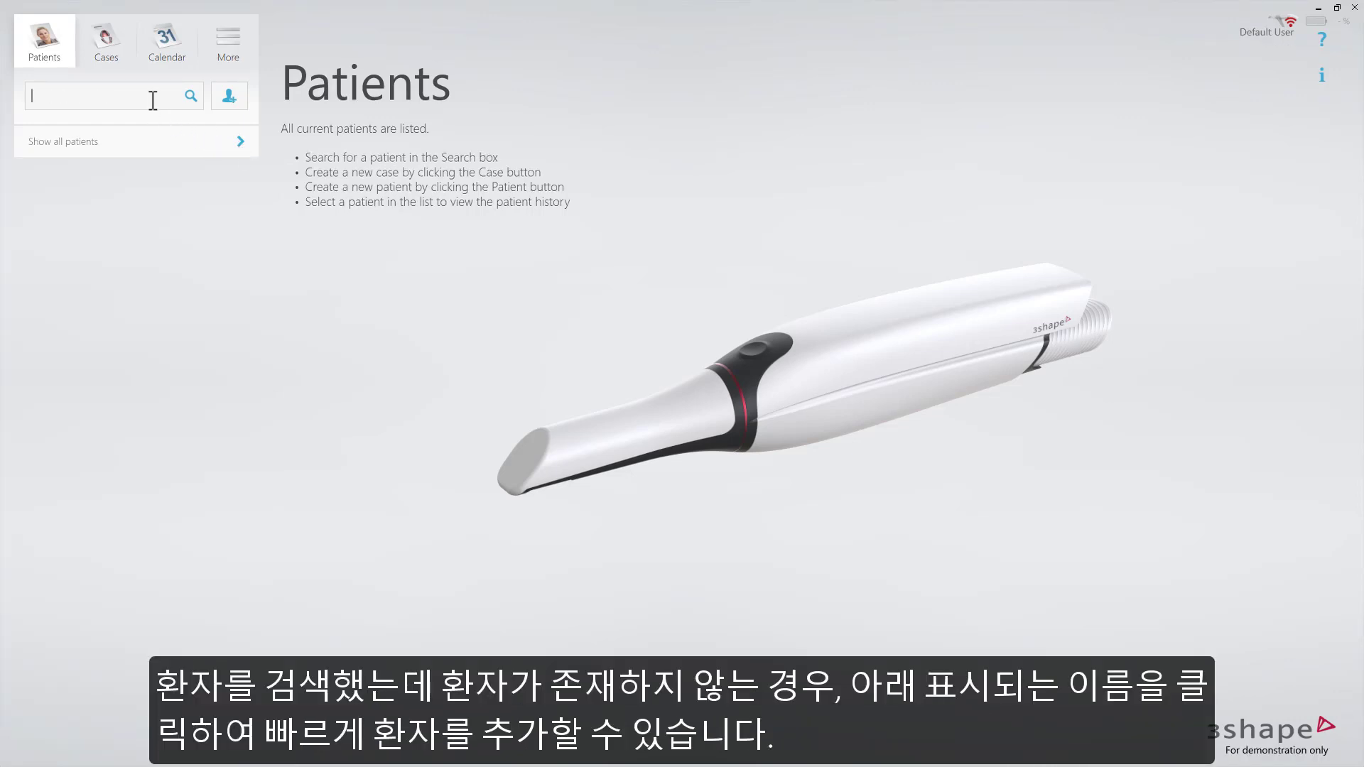
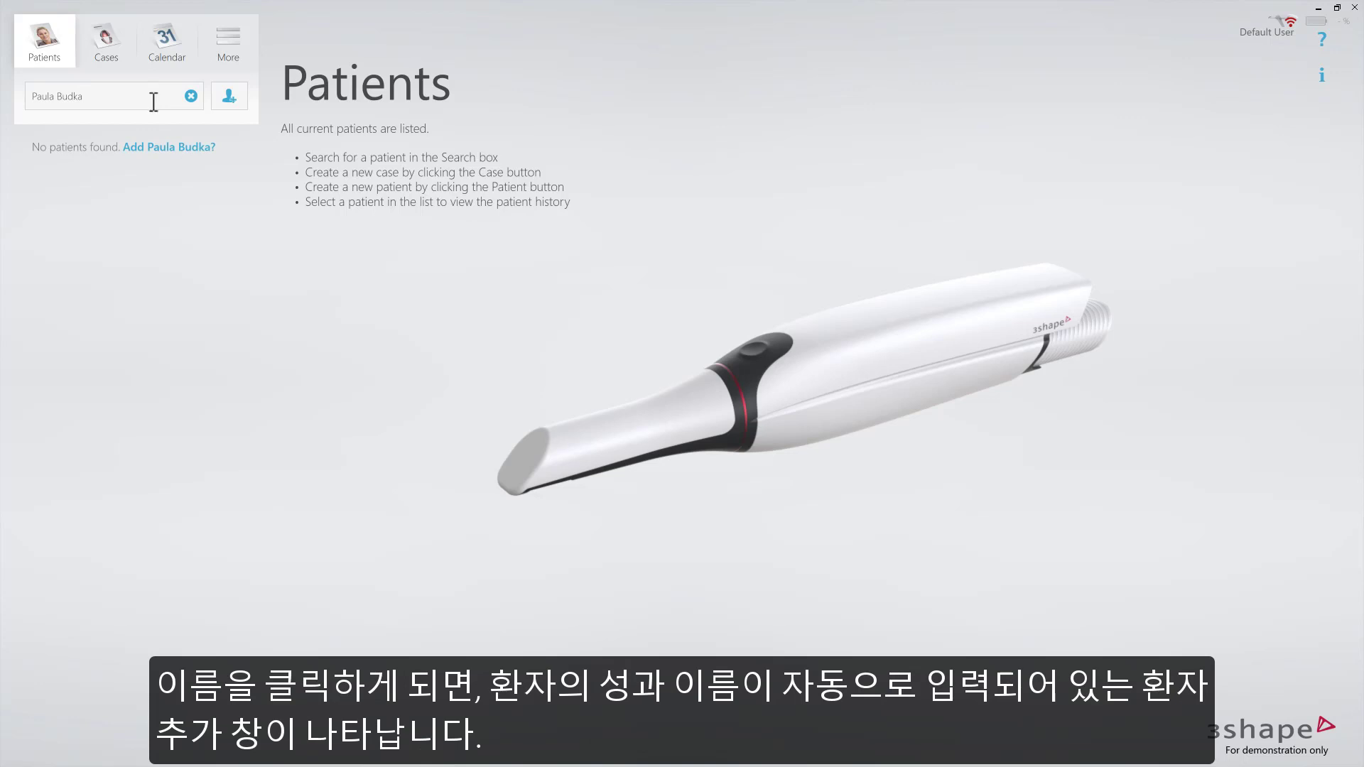
click(183, 147)
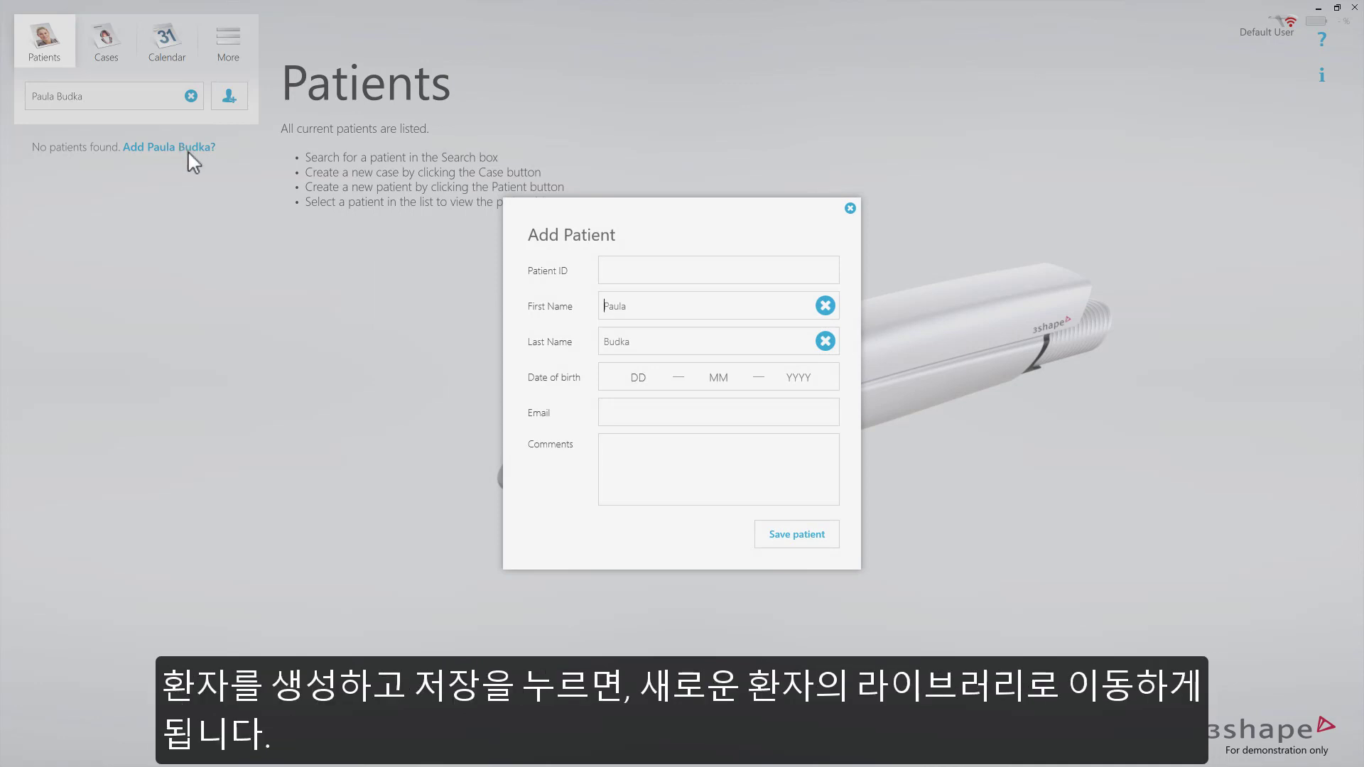
Save the new patient record in the Add Patient dialog
click(801, 536)
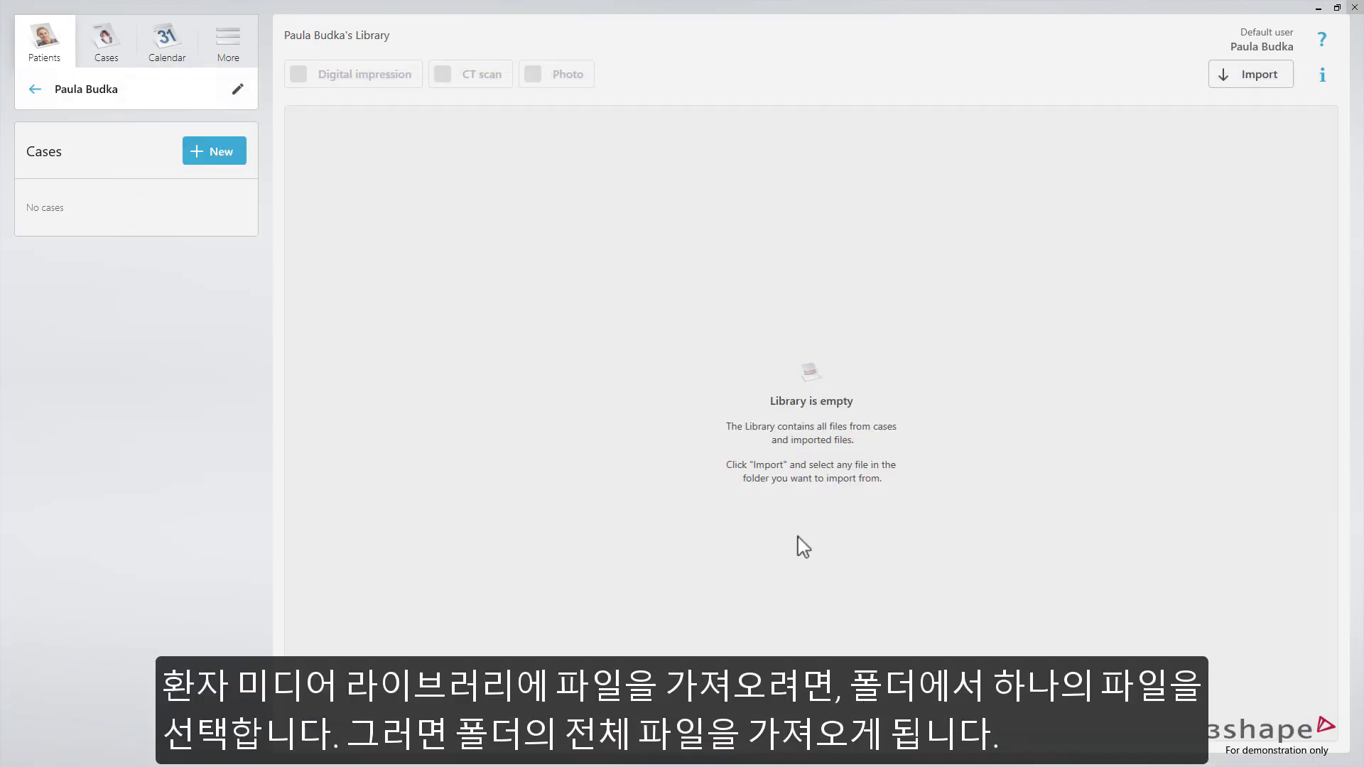
Import the retracted smile photo, smile photo and upper/lower scans from the patient's folder
click(1243, 76)
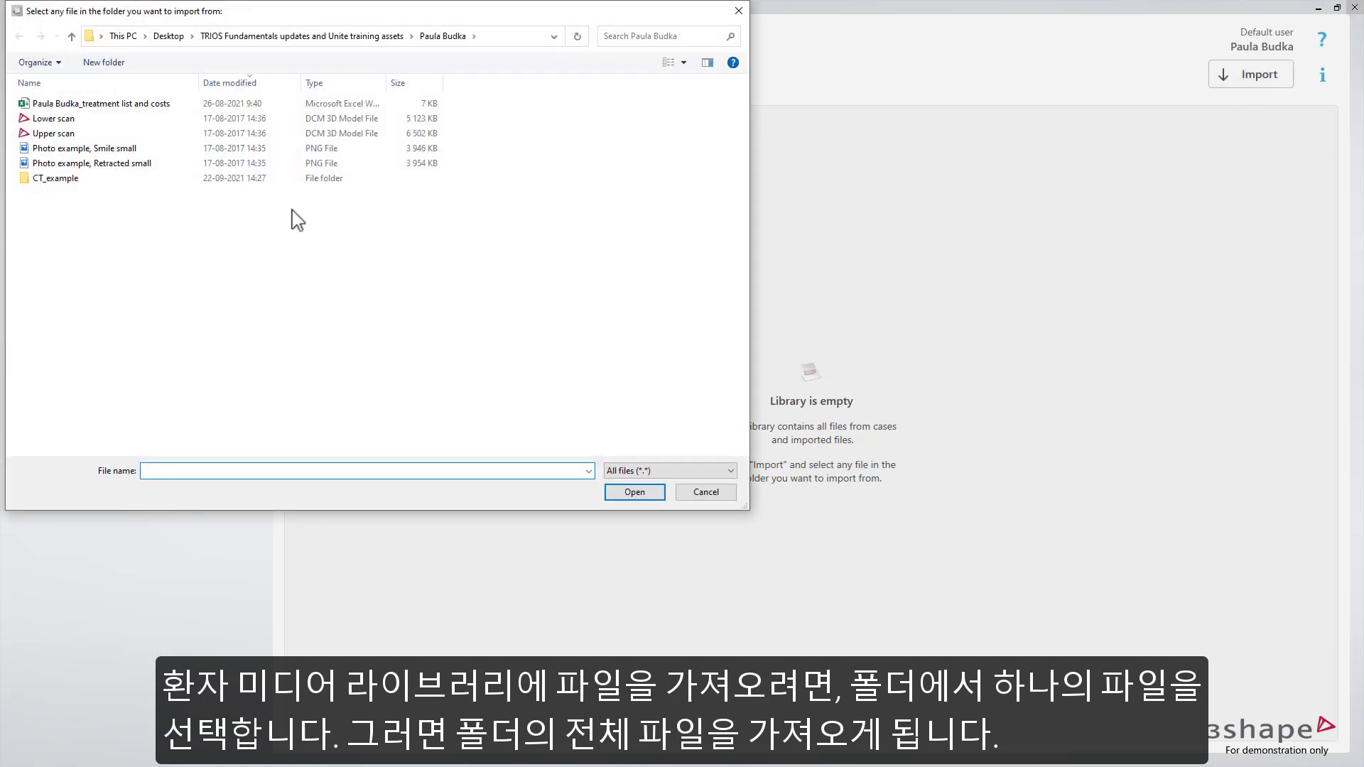
click(153, 134)
click(634, 492)
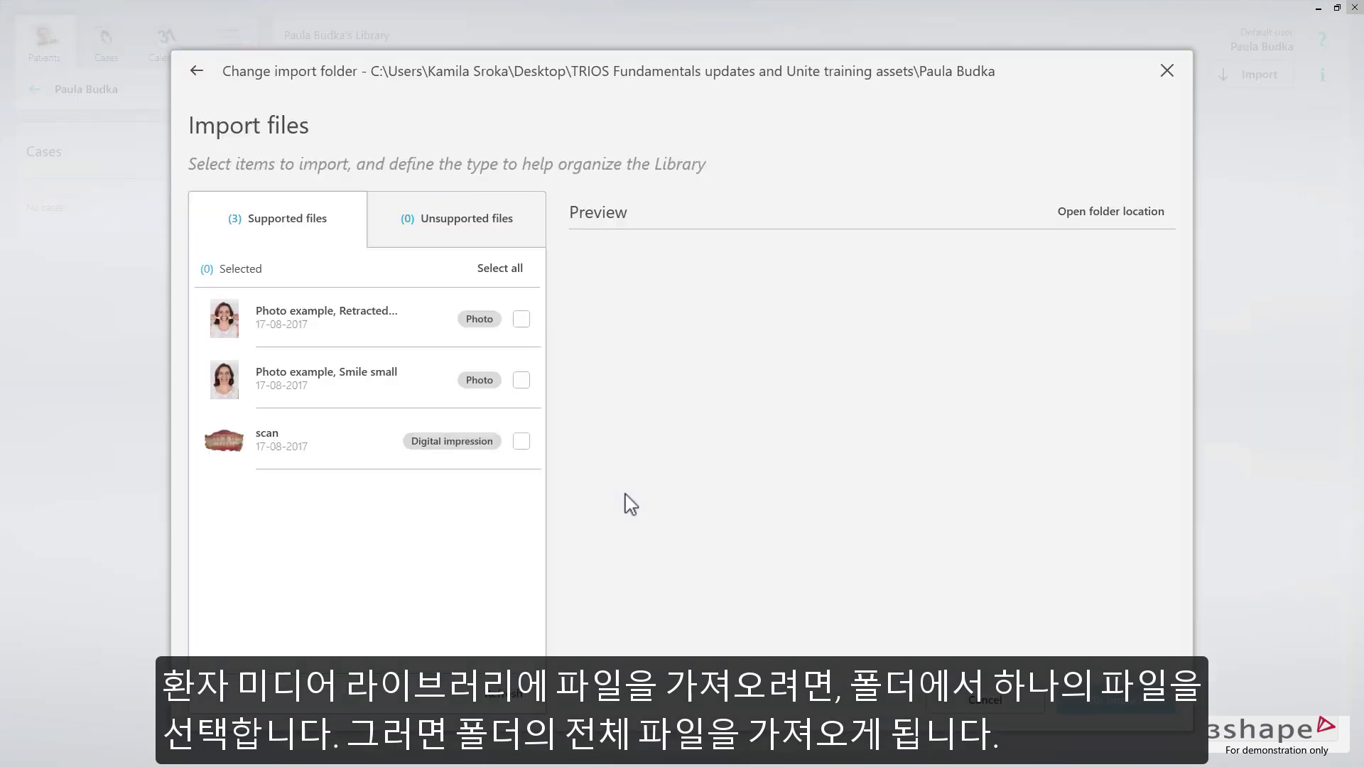
click(438, 329)
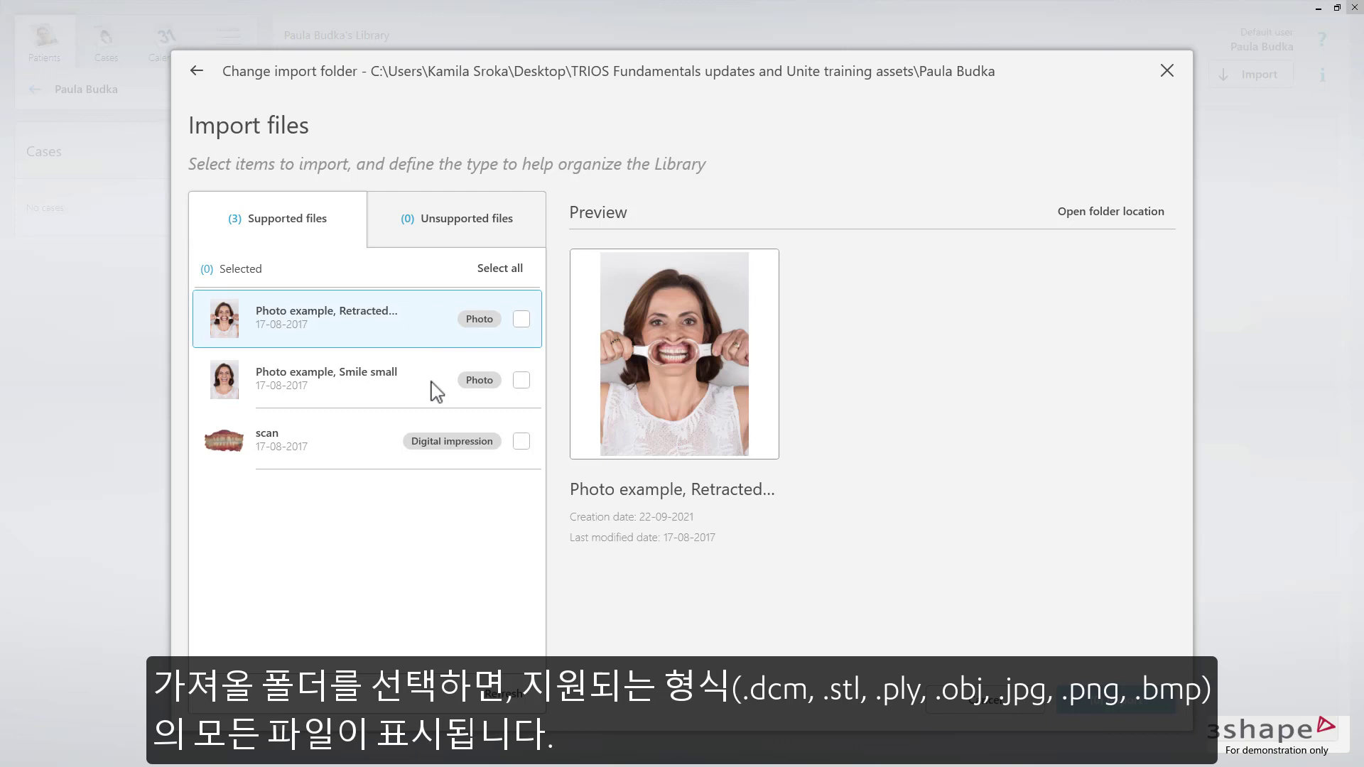
click(395, 443)
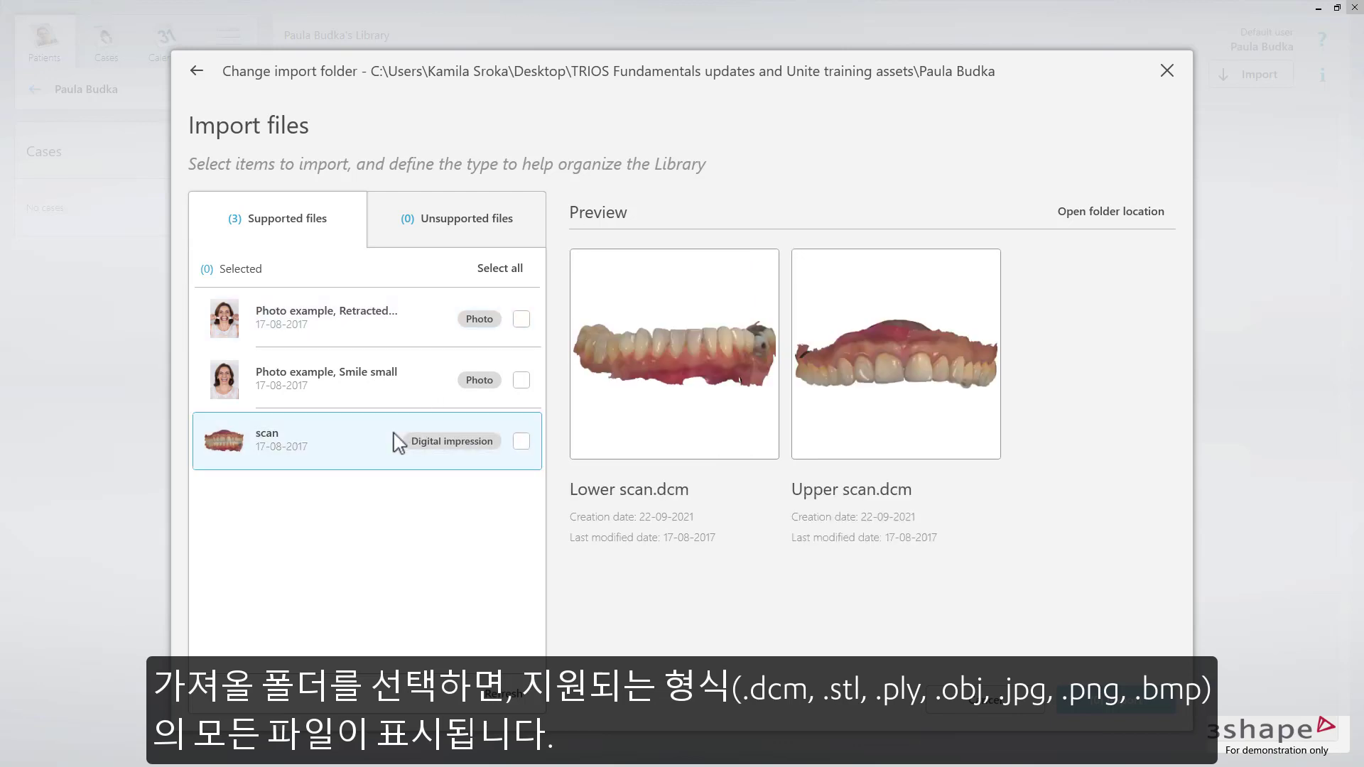
click(418, 393)
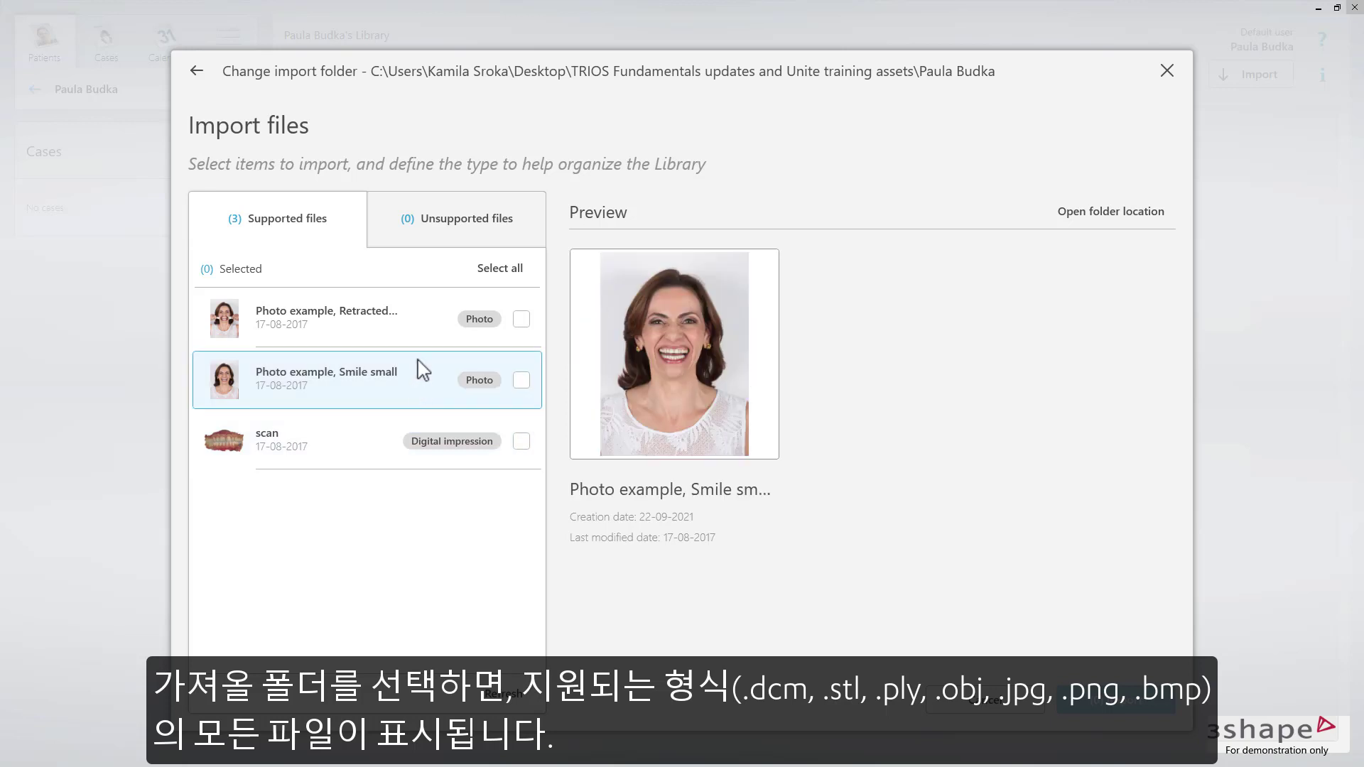
click(426, 343)
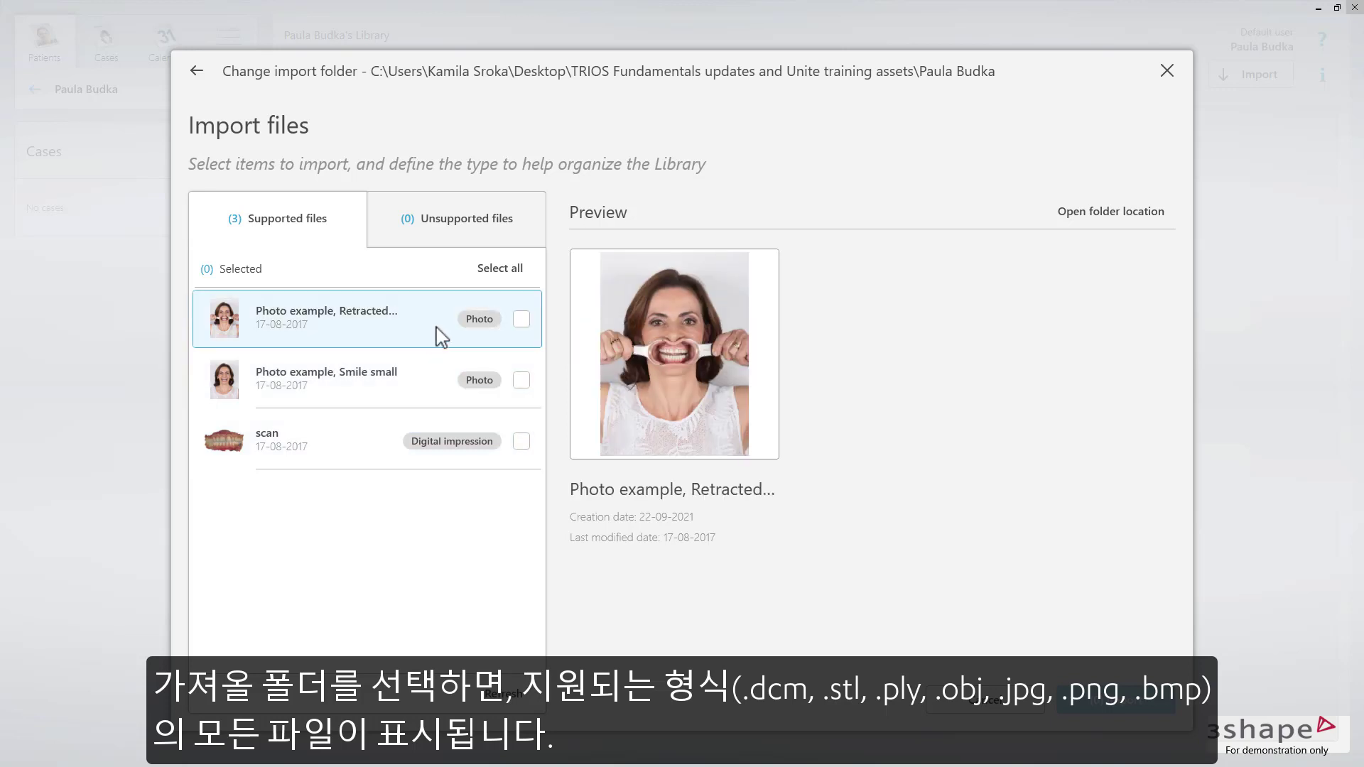
click(507, 272)
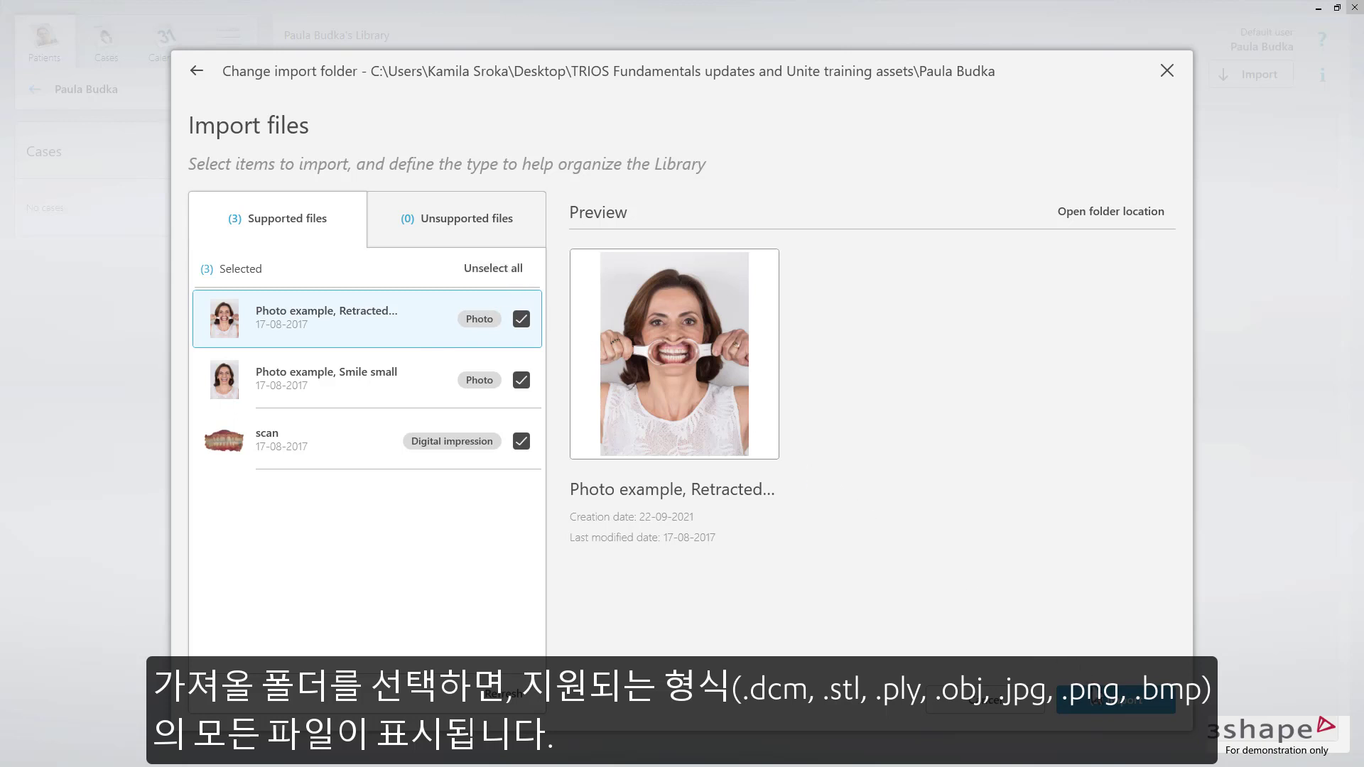
click(1101, 701)
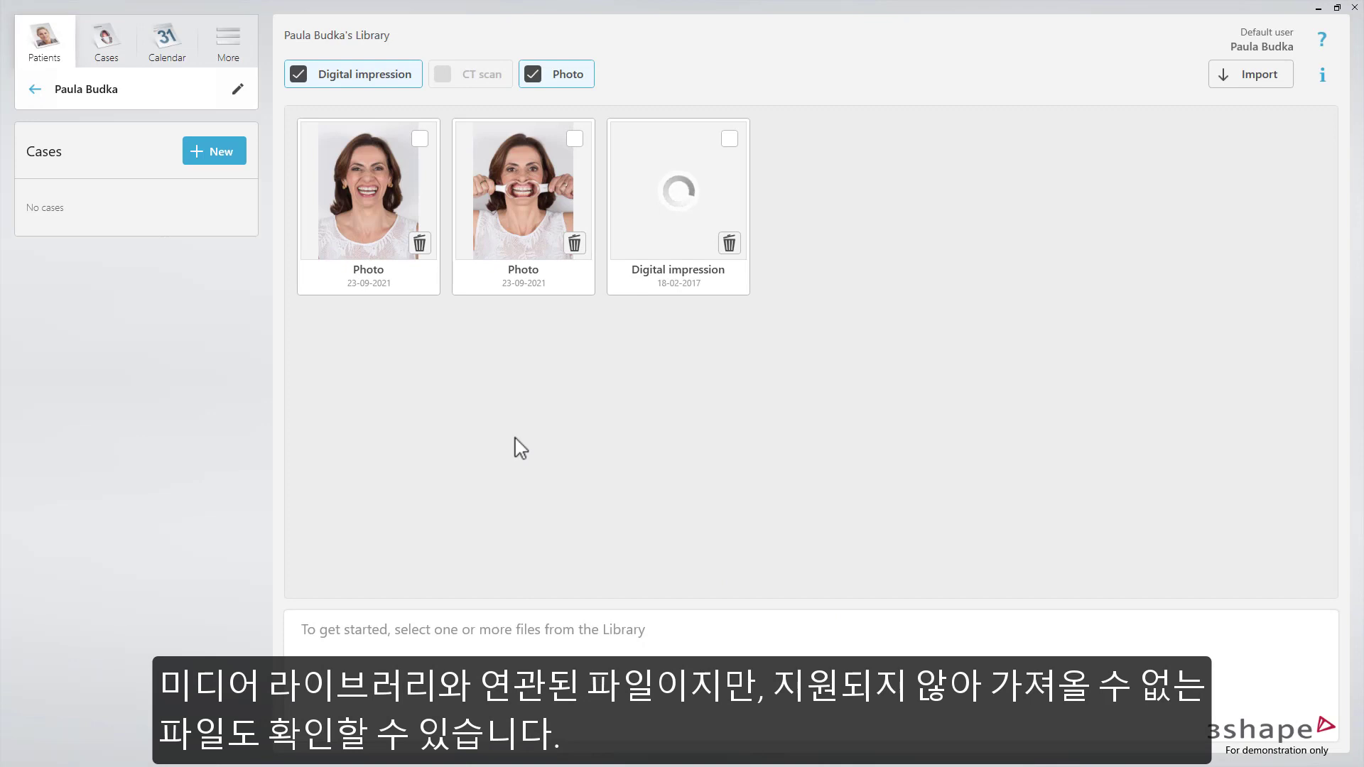
Import the 3A0EDA0D CT scan from the CT_example/3A0ED9B4 folder
click(1238, 88)
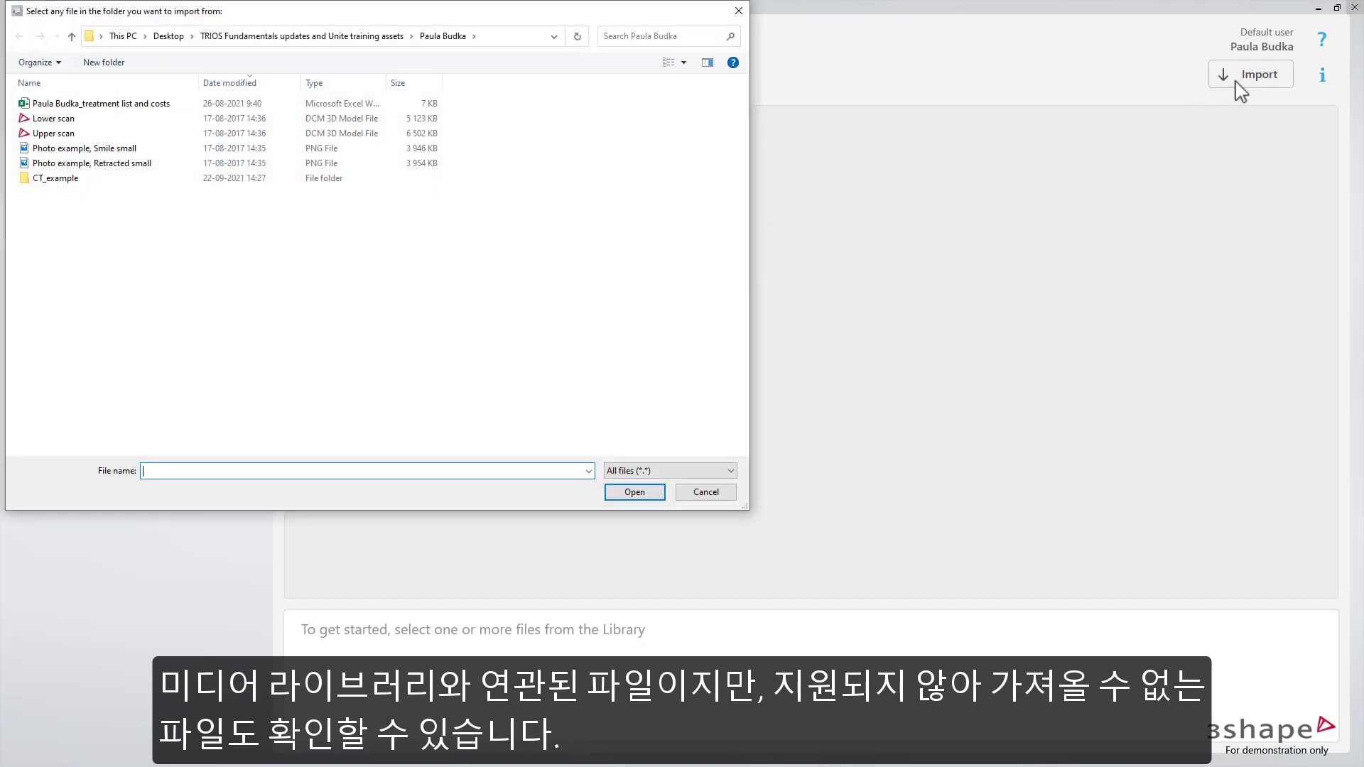
double_click(99, 179)
double_click(100, 105)
click(100, 119)
click(624, 493)
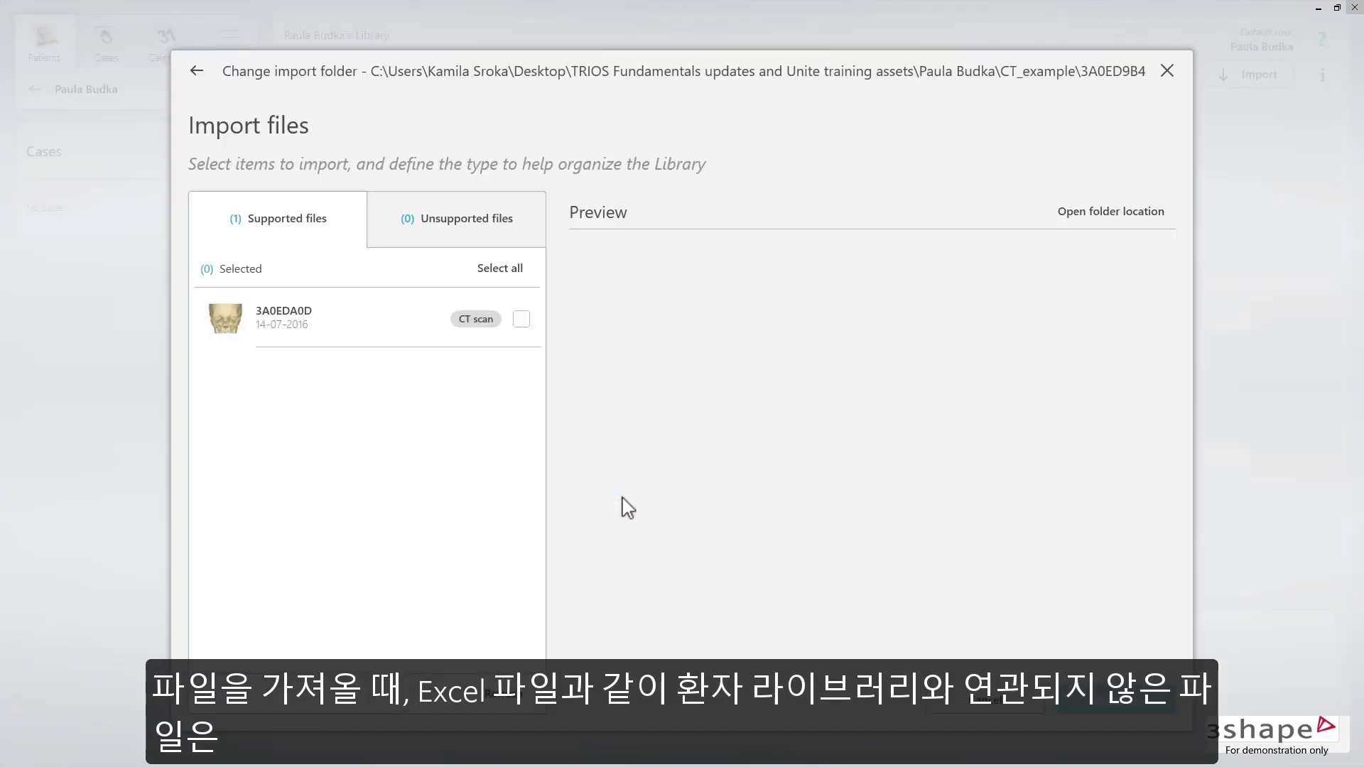
click(398, 339)
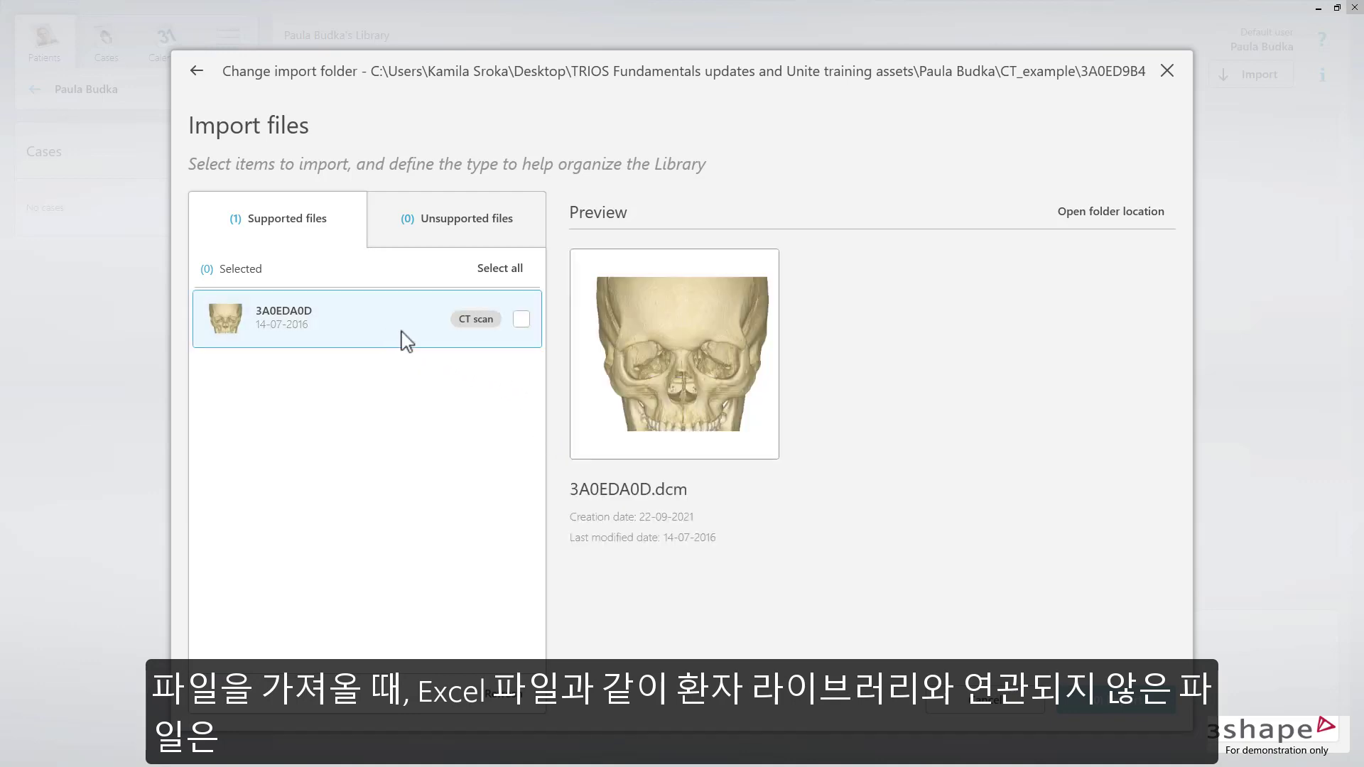
click(521, 319)
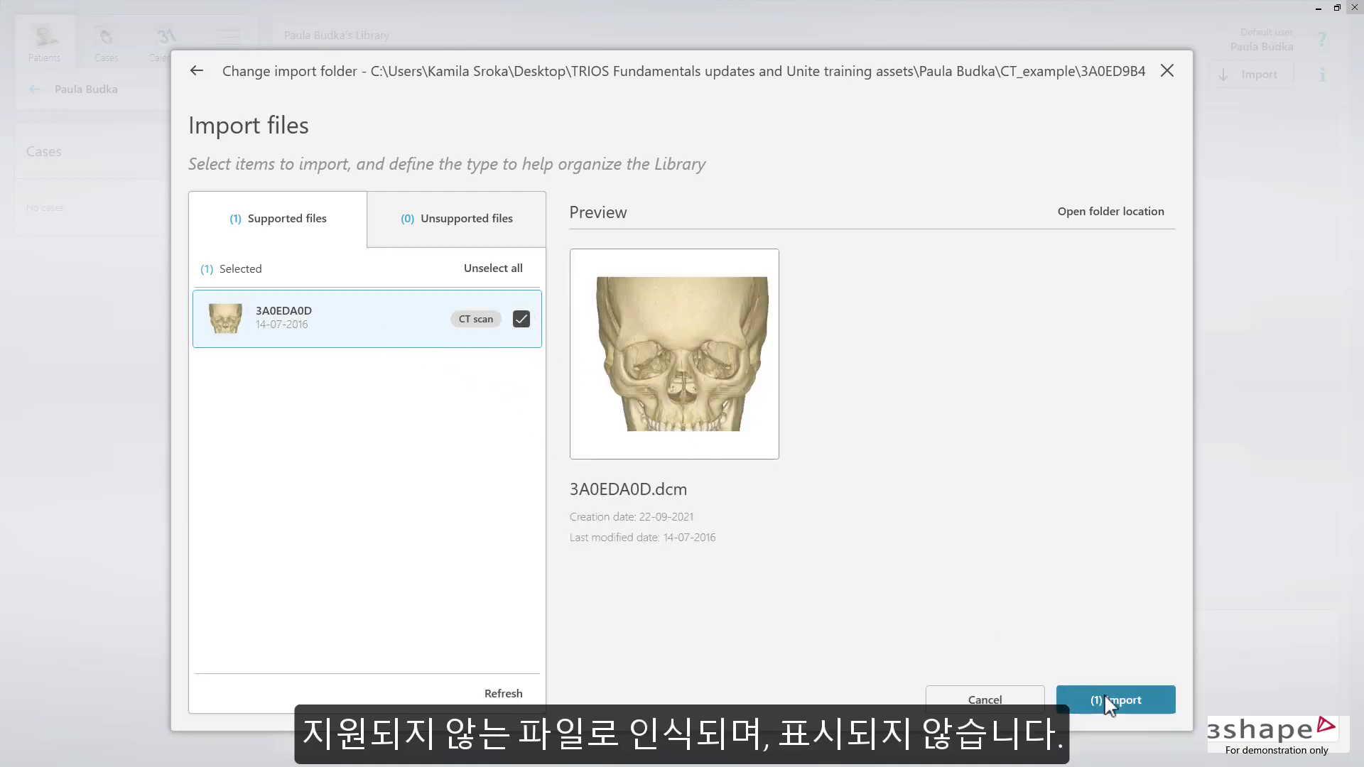
click(1115, 702)
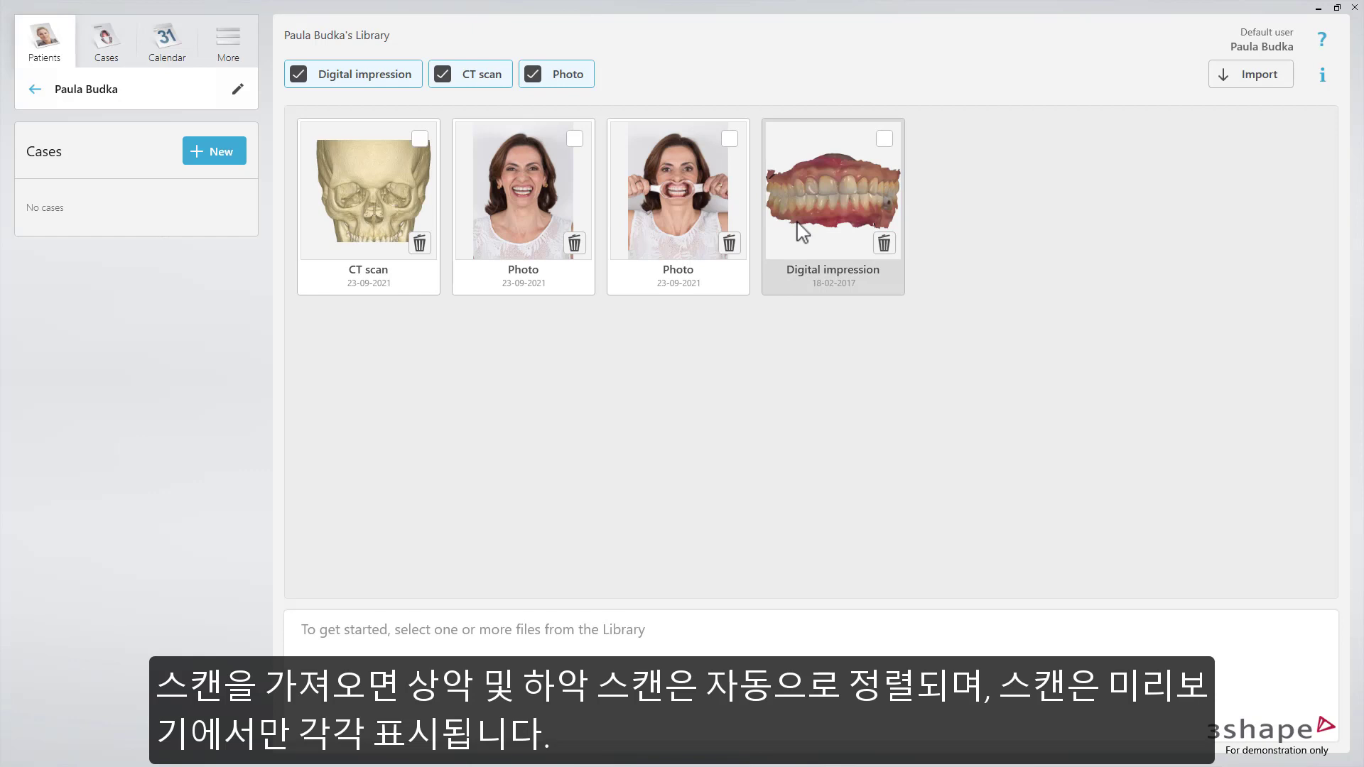
click(561, 75)
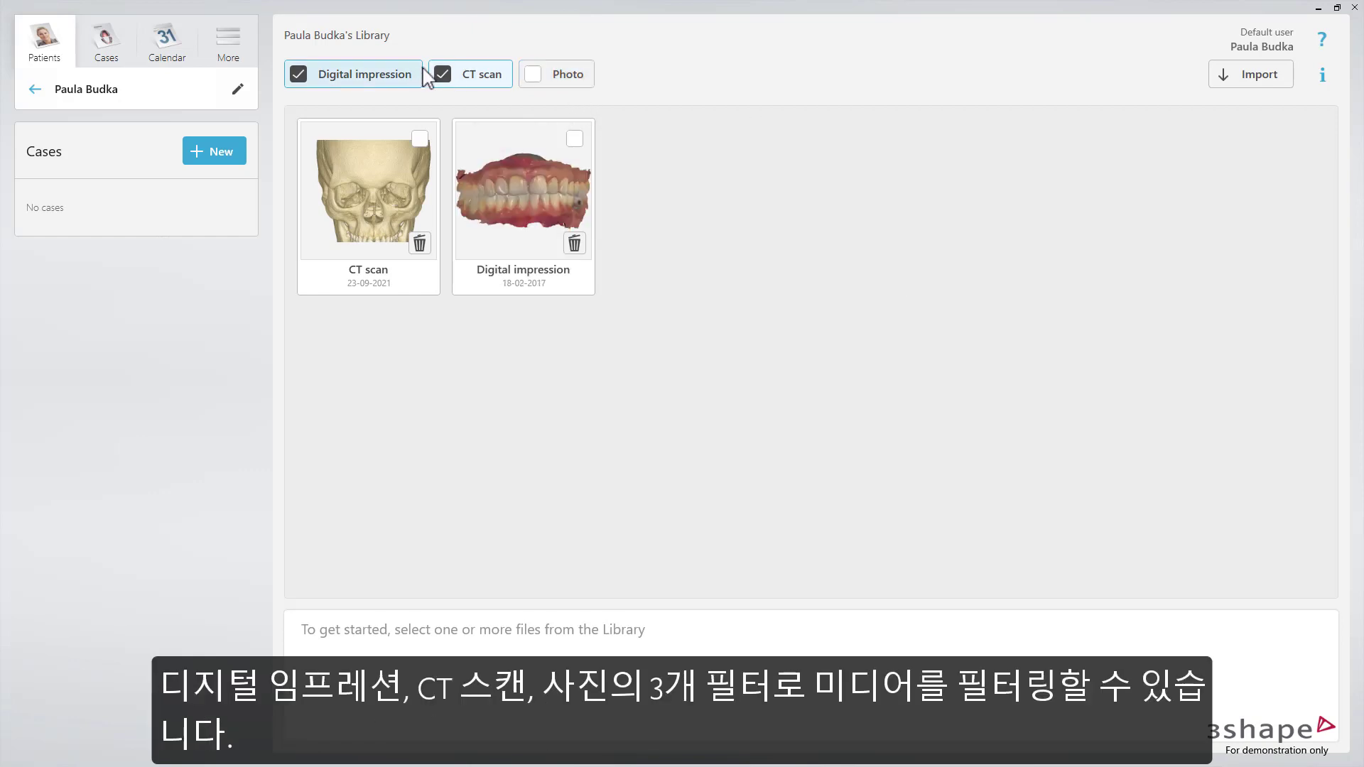
click(444, 75)
click(443, 75)
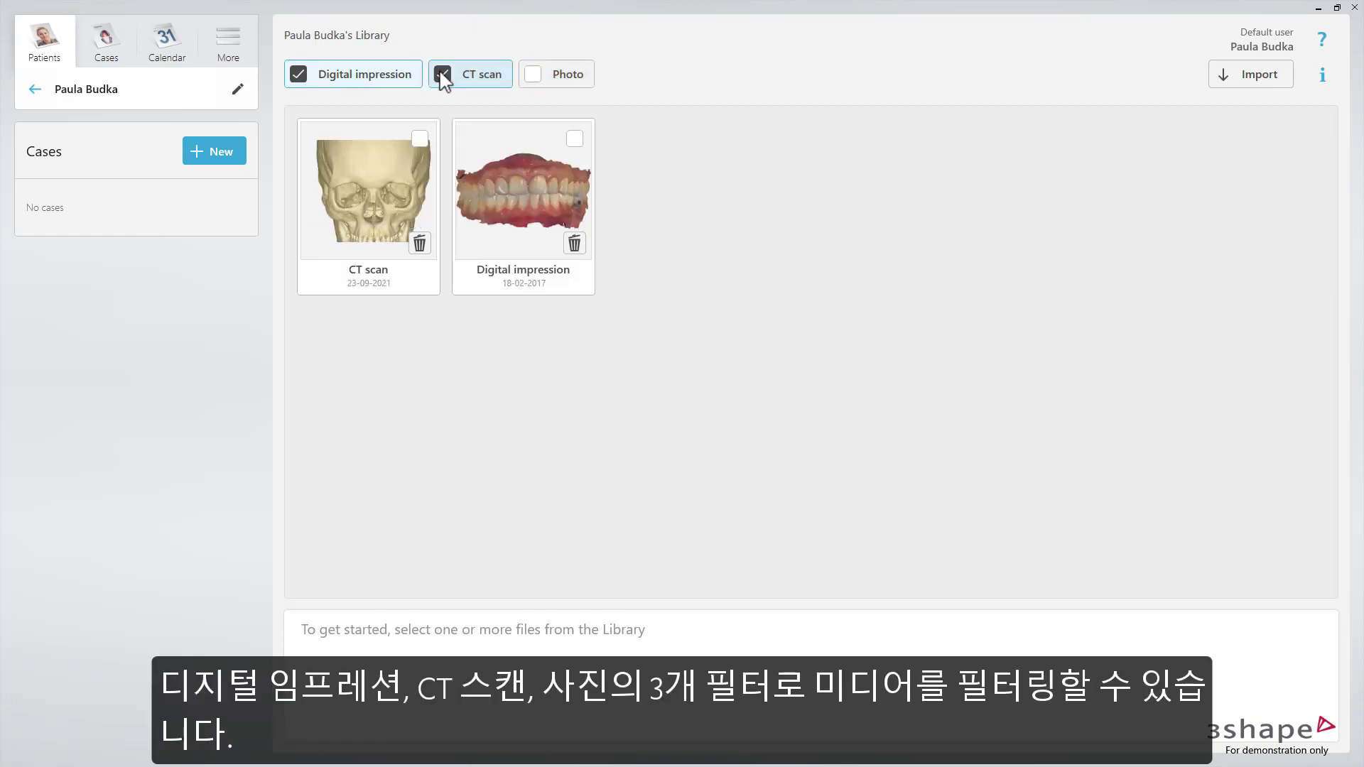
click(417, 78)
click(553, 82)
click(495, 81)
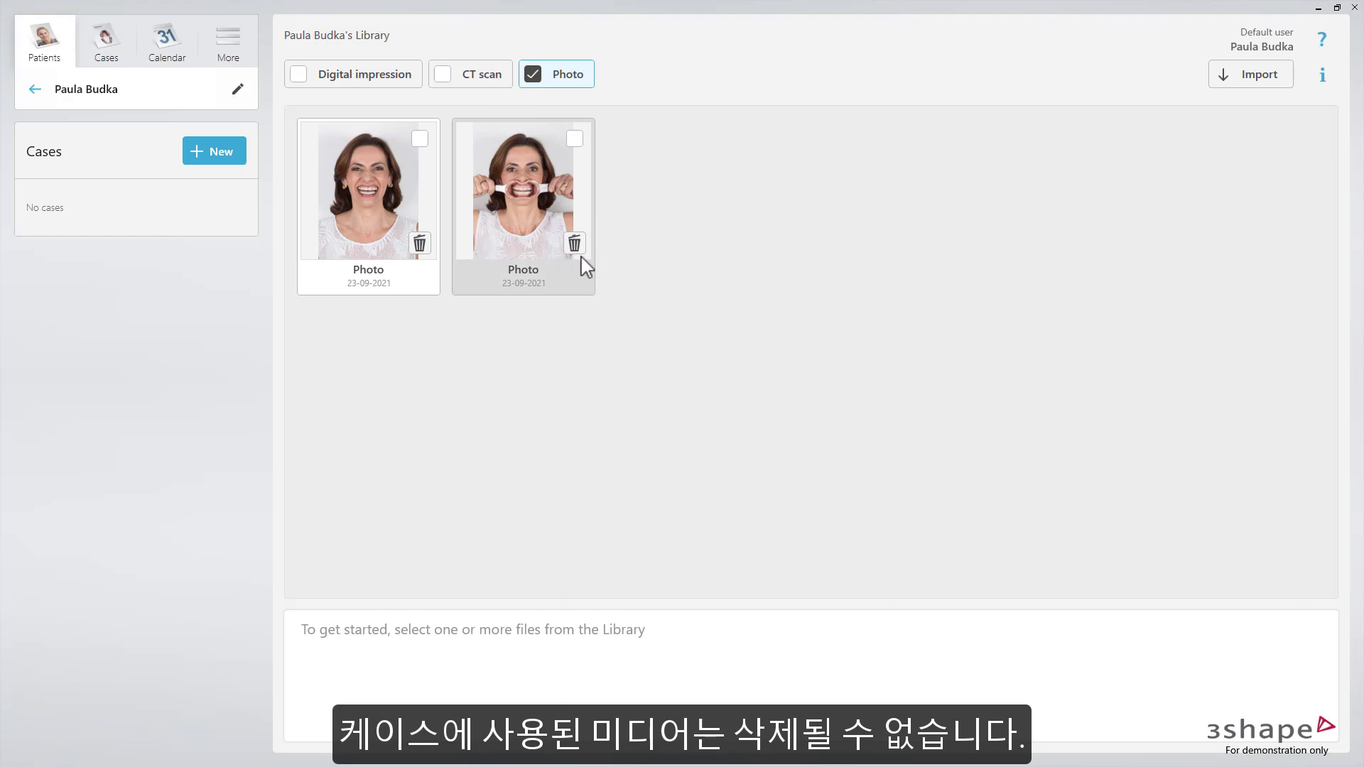
click(399, 80)
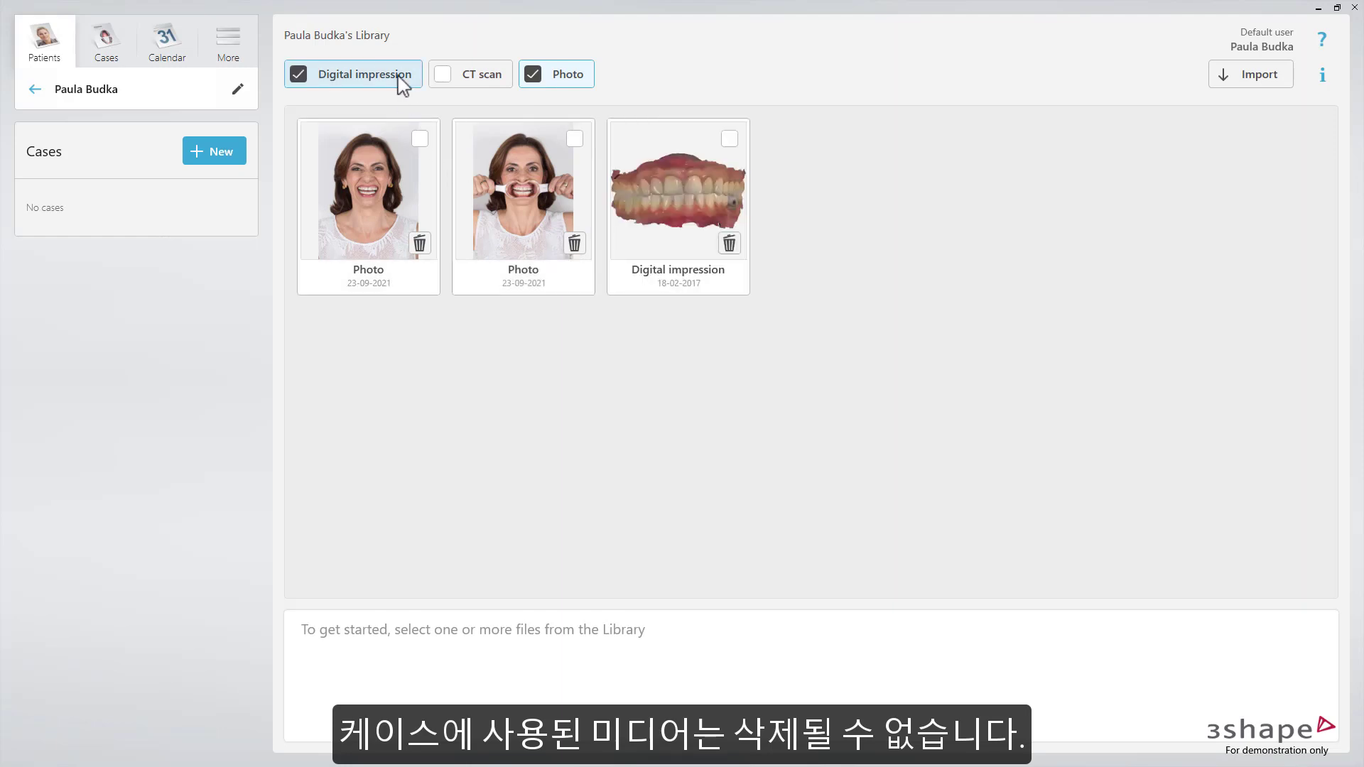
click(695, 219)
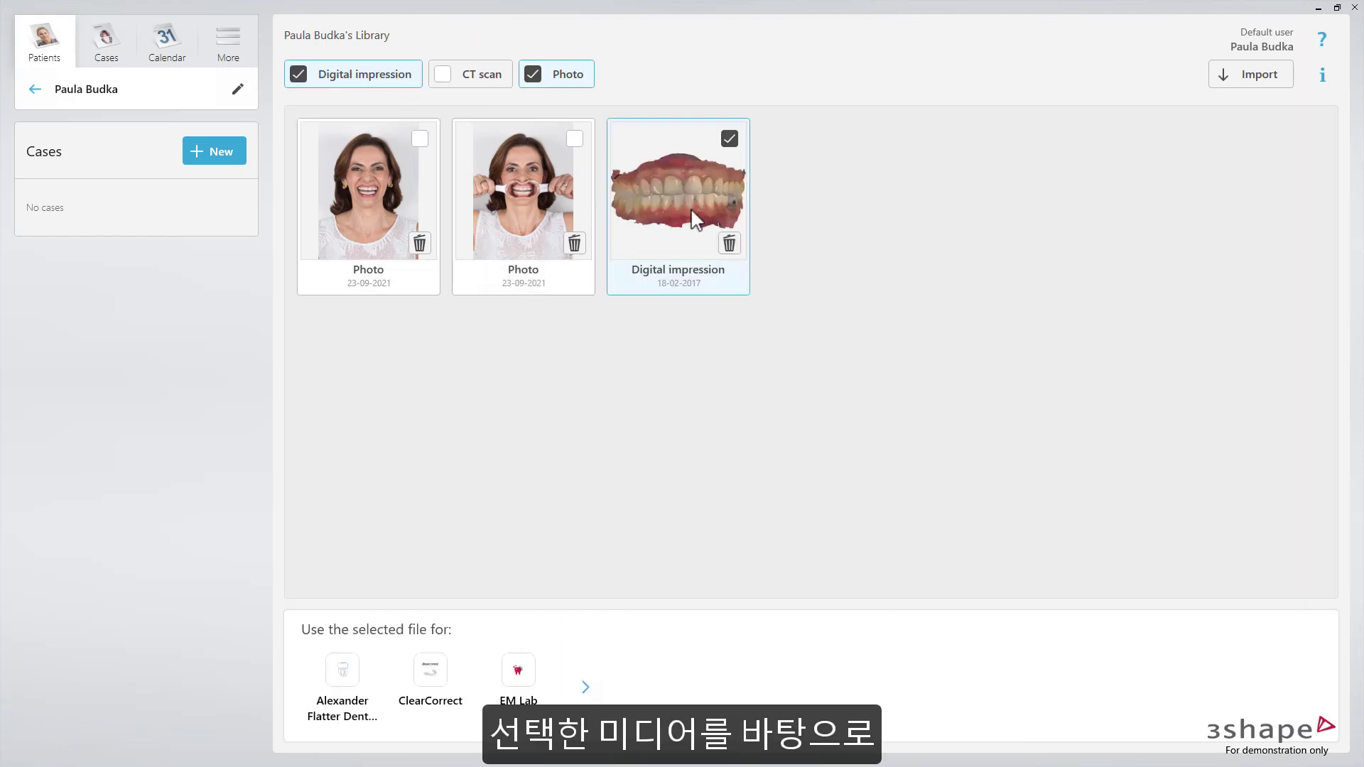
click(585, 687)
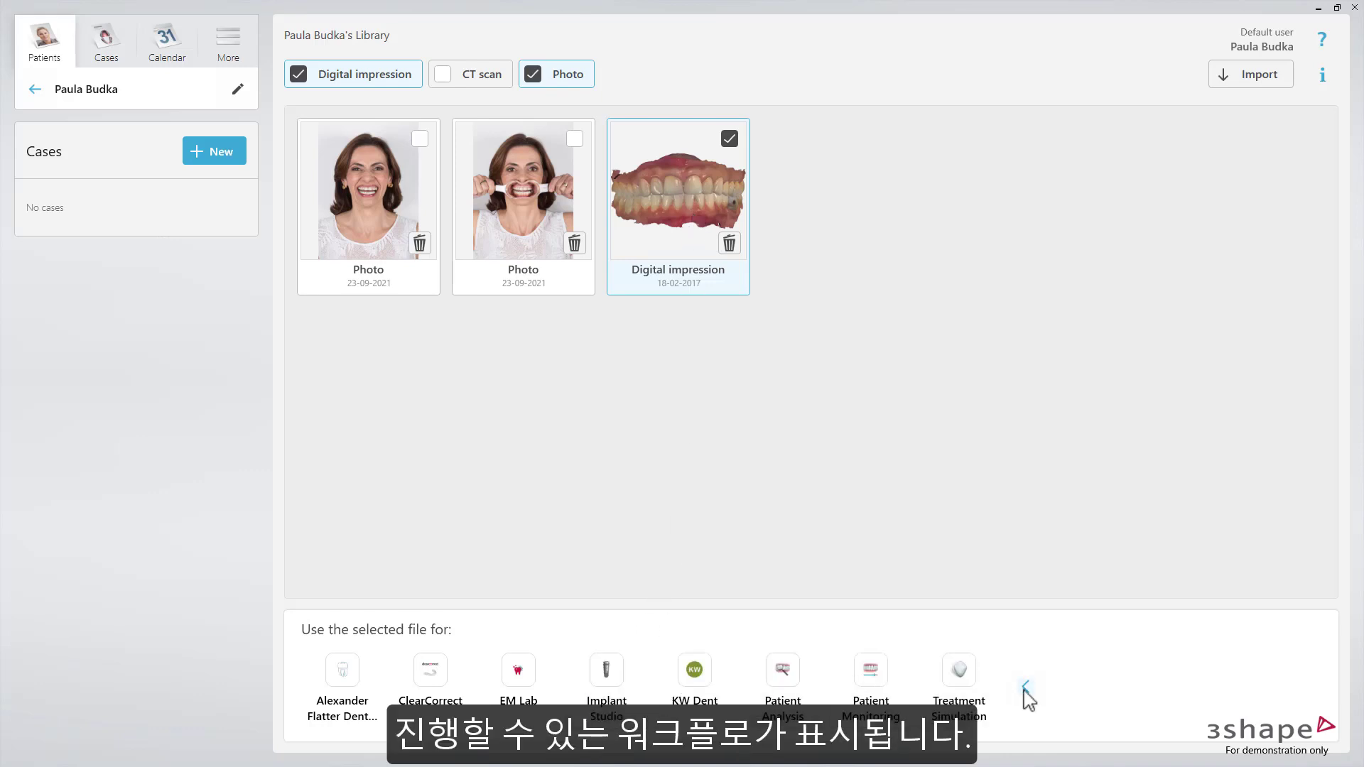
click(1024, 687)
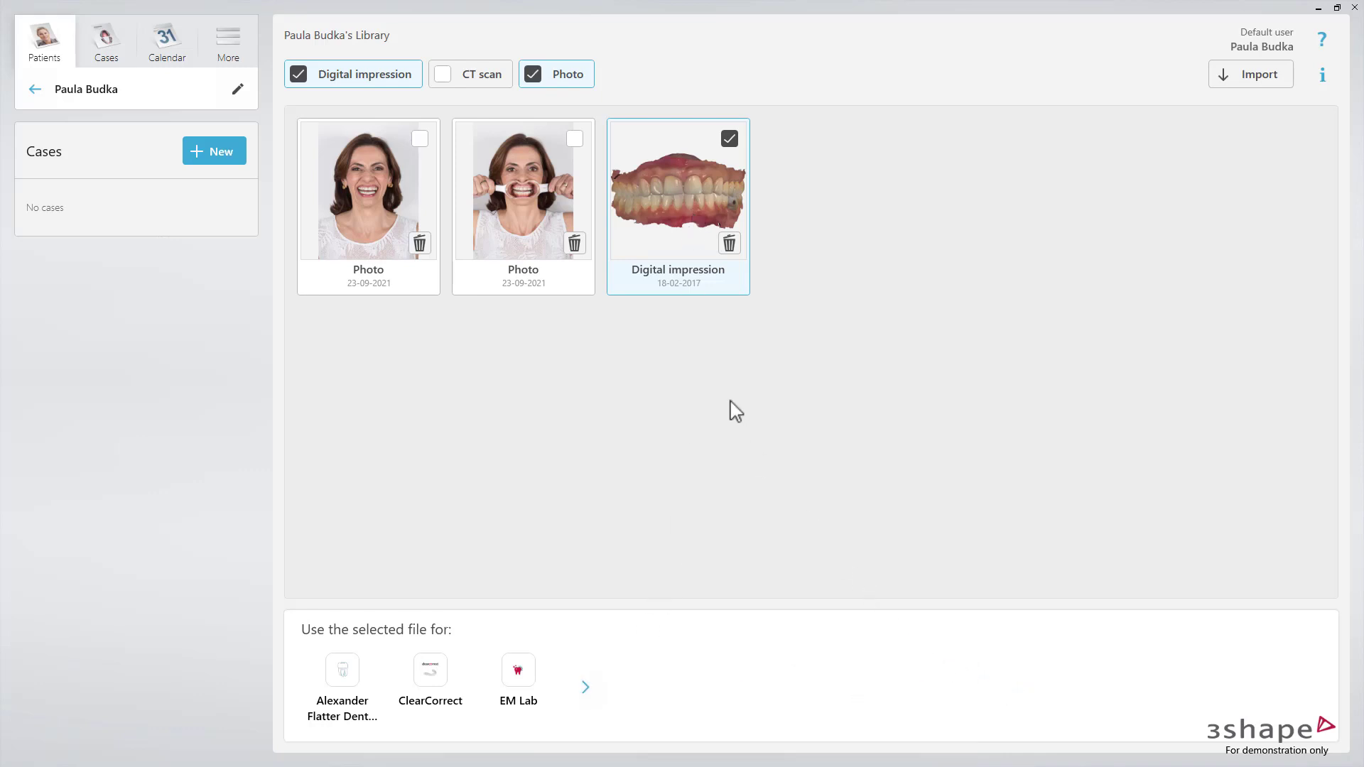
Open the app launcher with + New in the patient's Cases panel
click(217, 153)
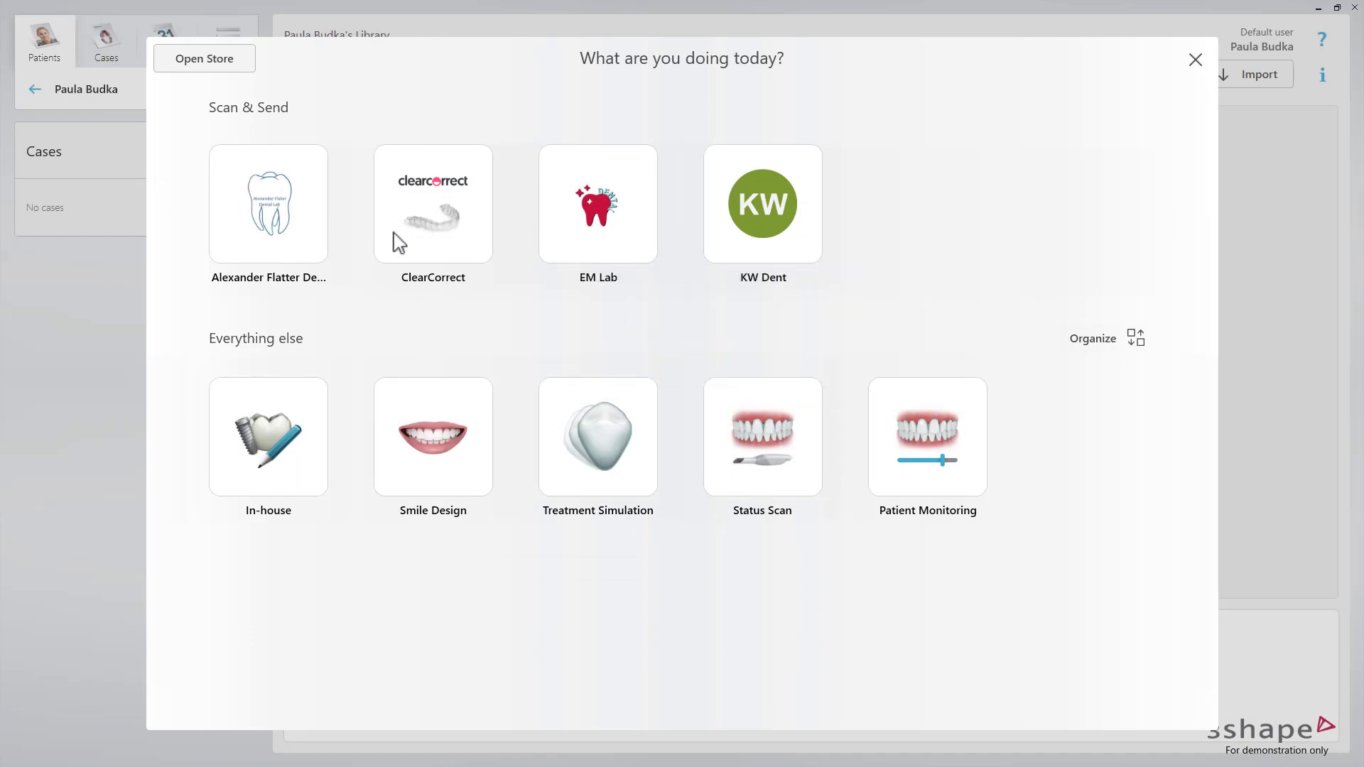
Move Patient Monitoring to the fourth slot and group Treatment Simulation with Smile Design
click(1094, 340)
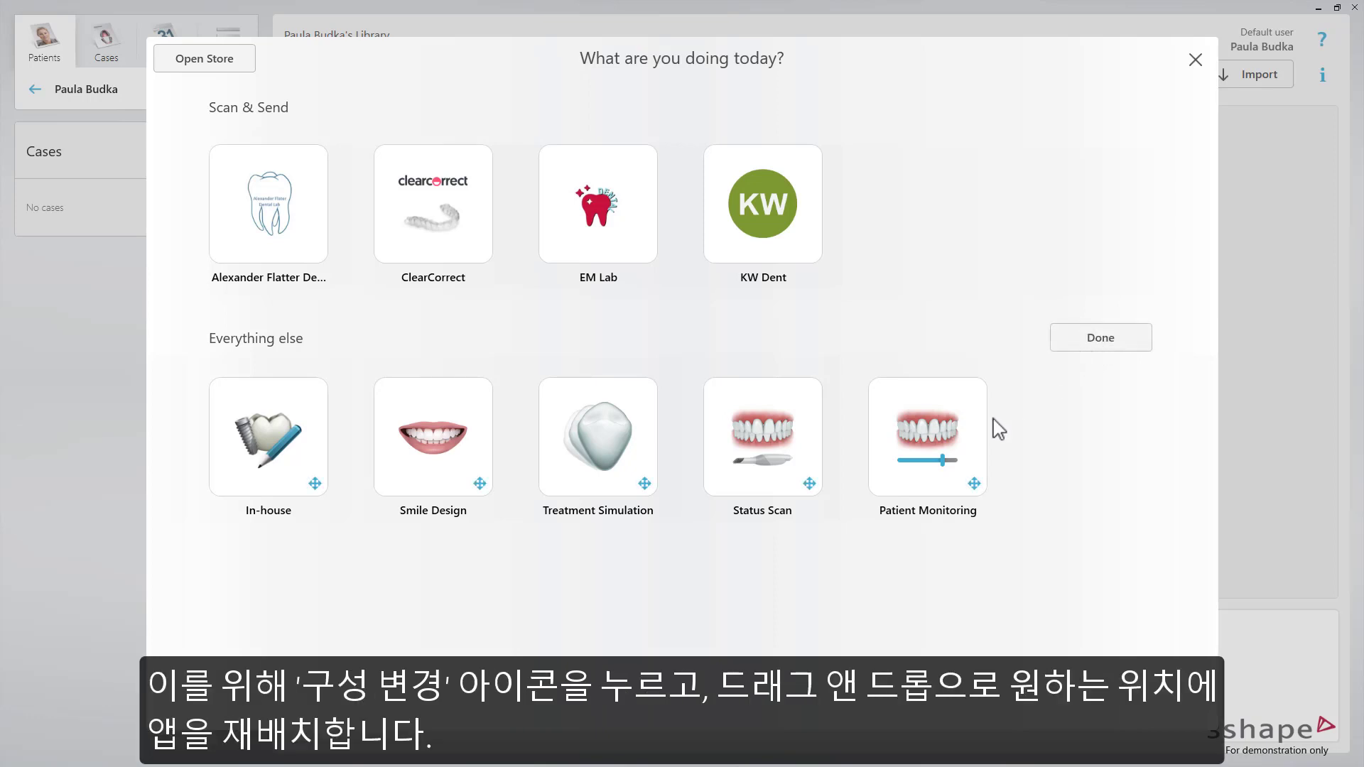
drag(947, 435, 838, 455)
drag(585, 437, 724, 461)
drag(392, 457, 410, 457)
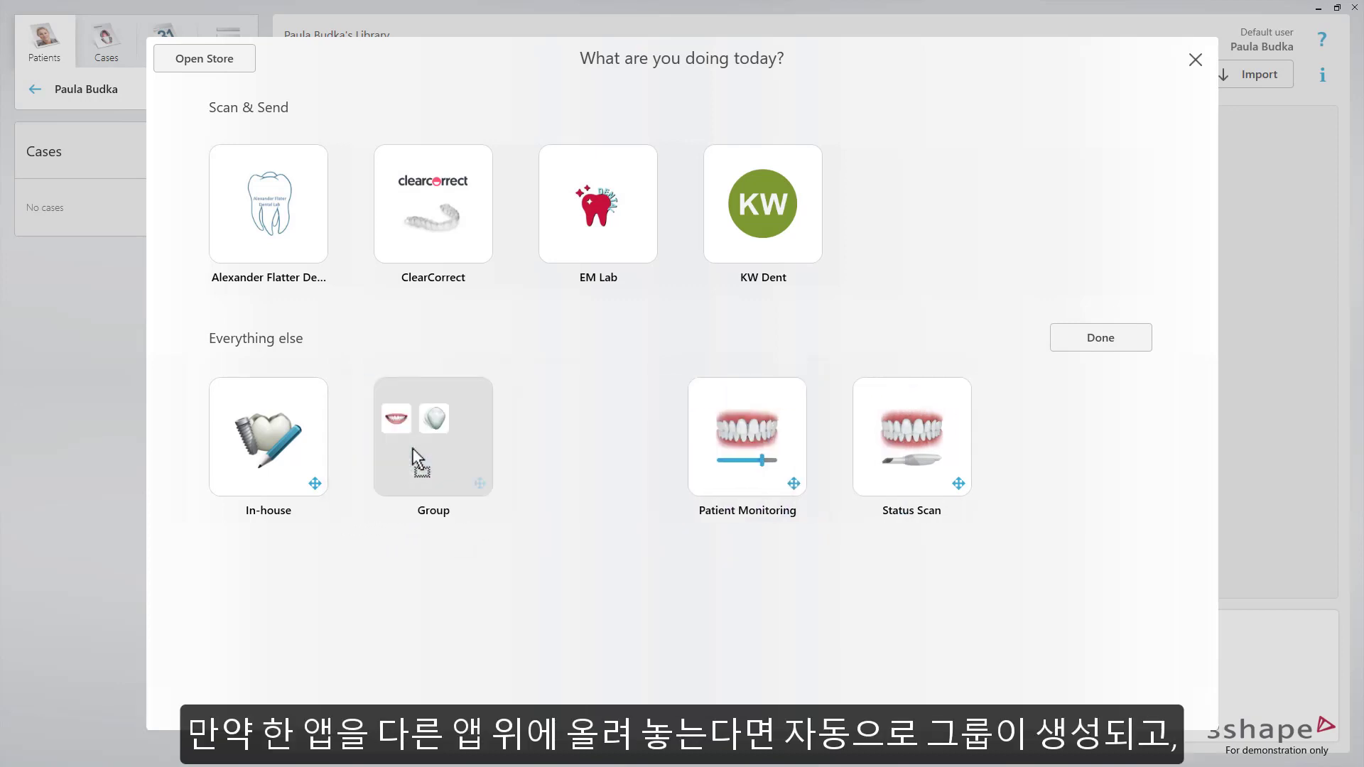
Name the new group 'Engagement apps' and finish organizing the launcher
click(429, 467)
drag(710, 213, 642, 220)
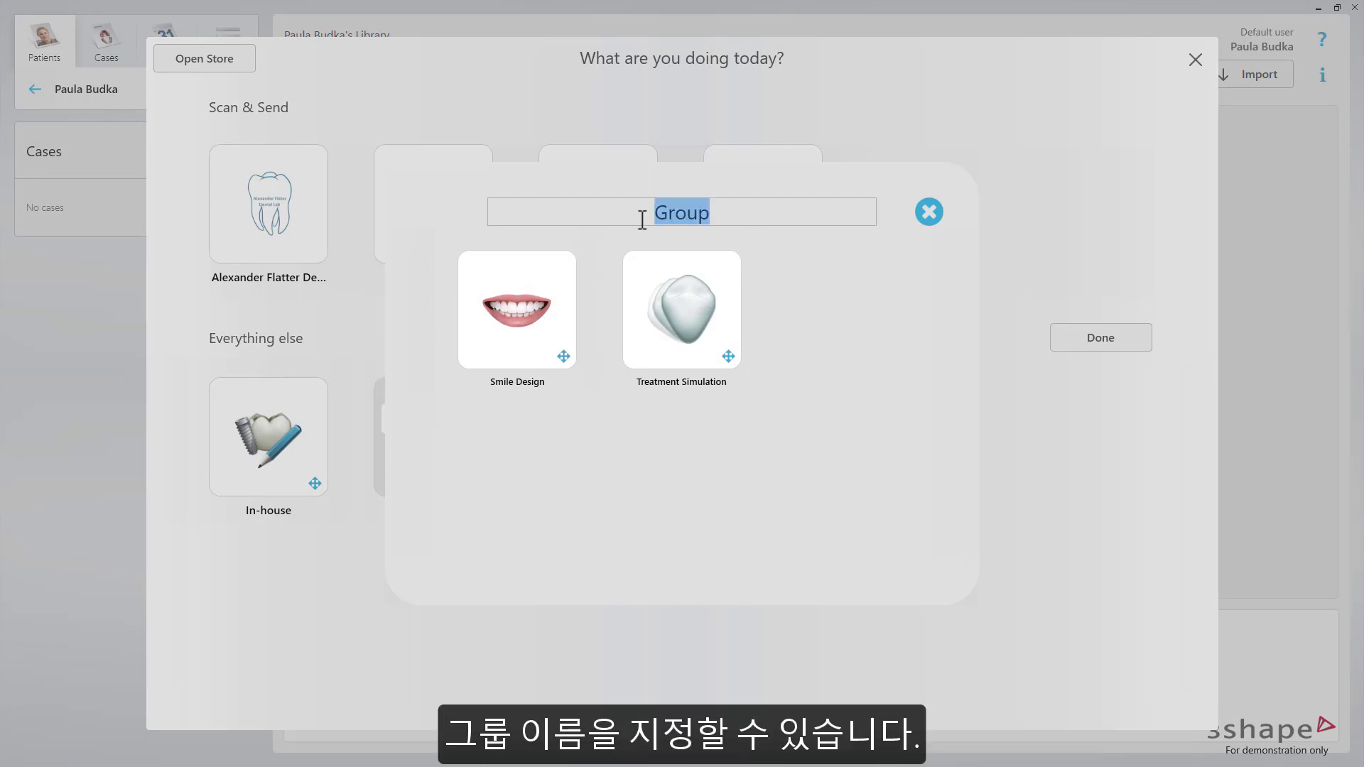
text(Engagement apps)
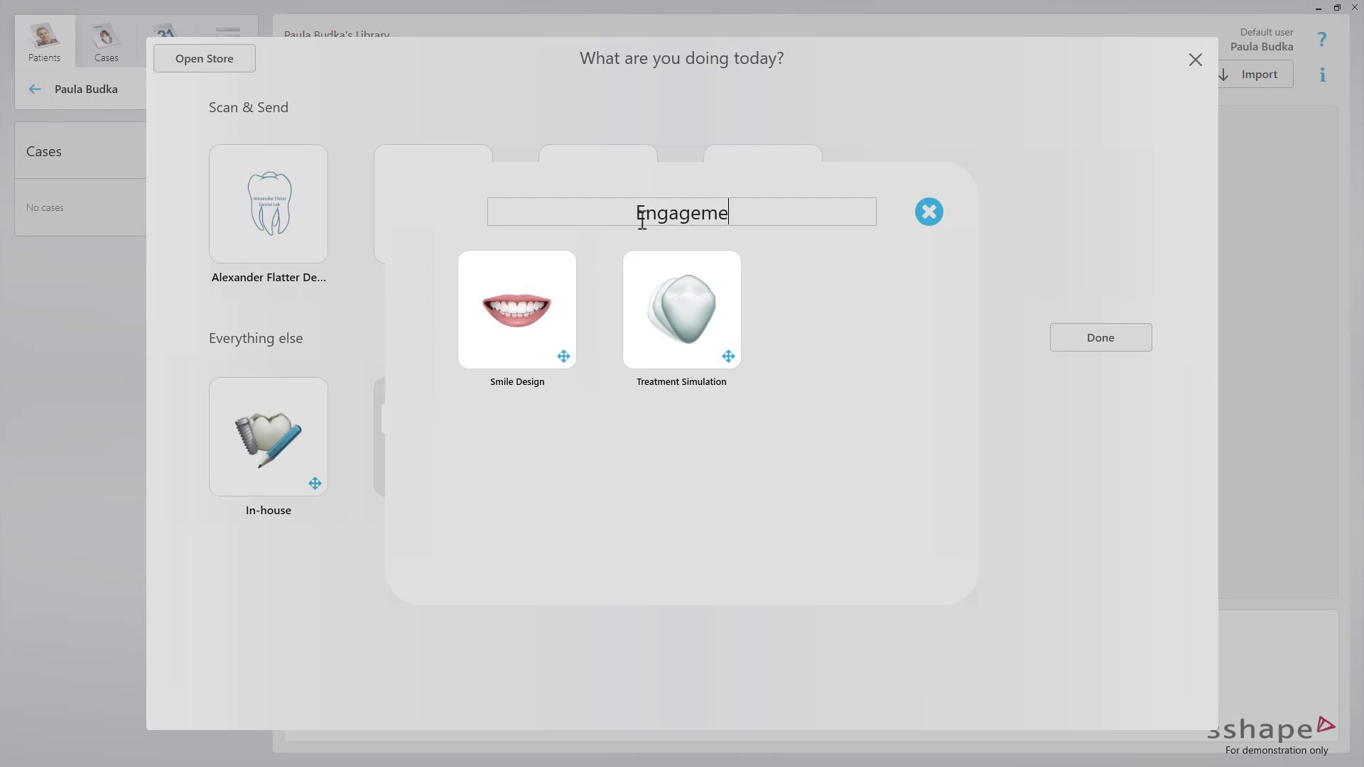
click(929, 213)
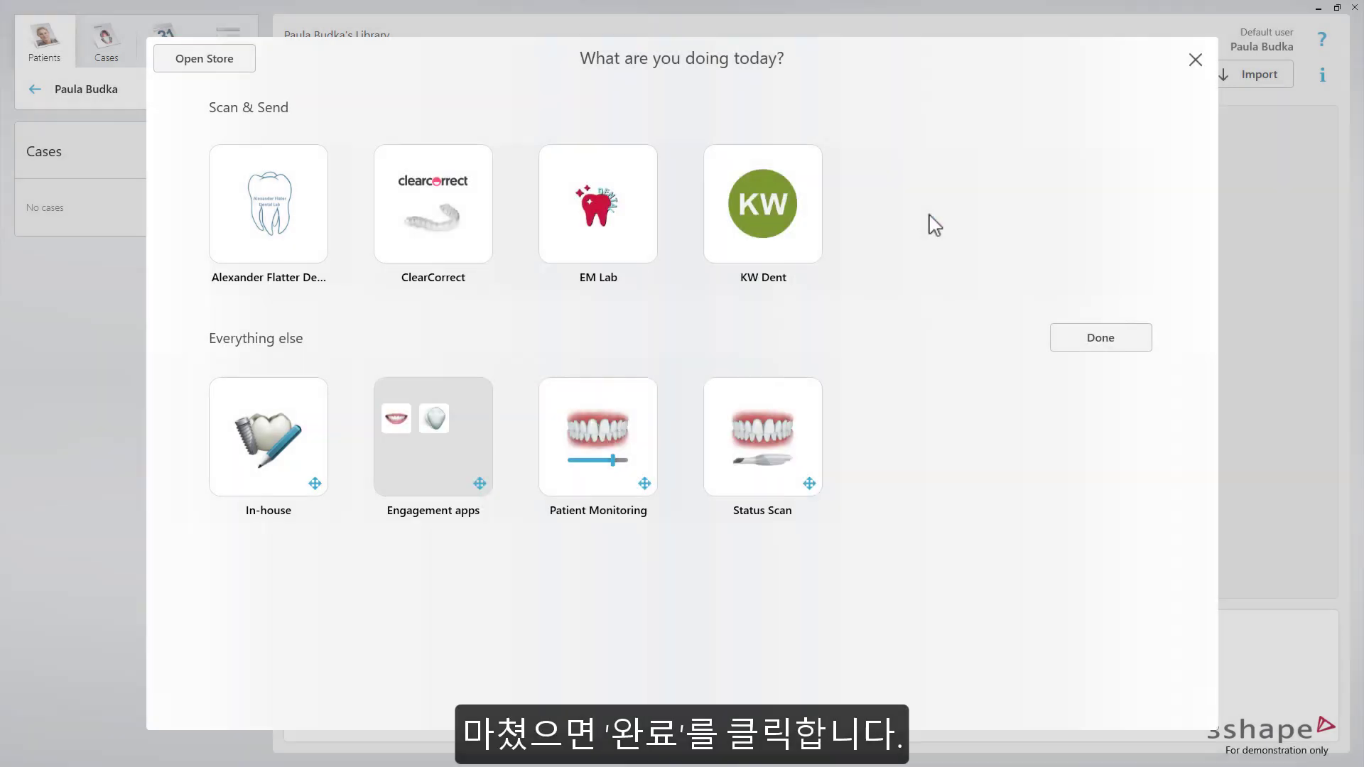
click(1091, 341)
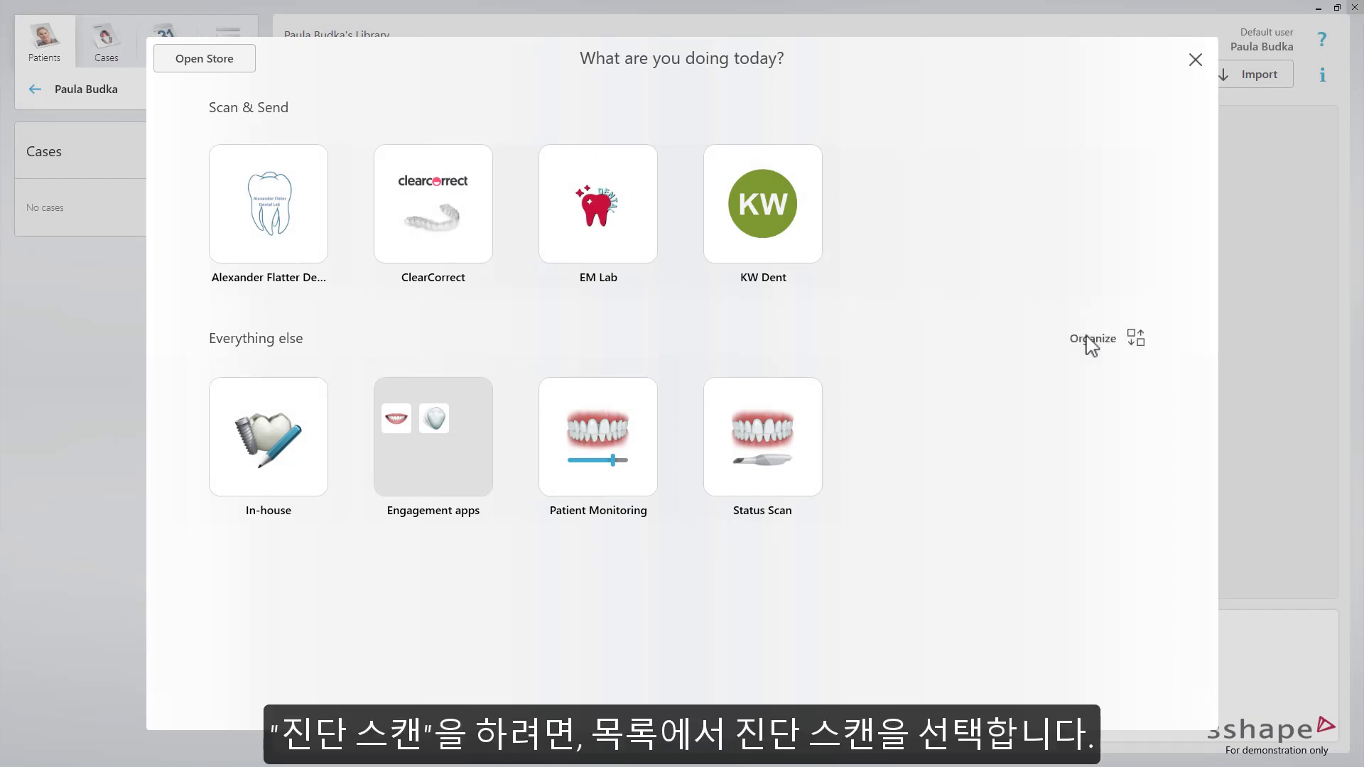
Launch Status Scan to capture the patient's upper and lower jaws in TRIOS
click(790, 431)
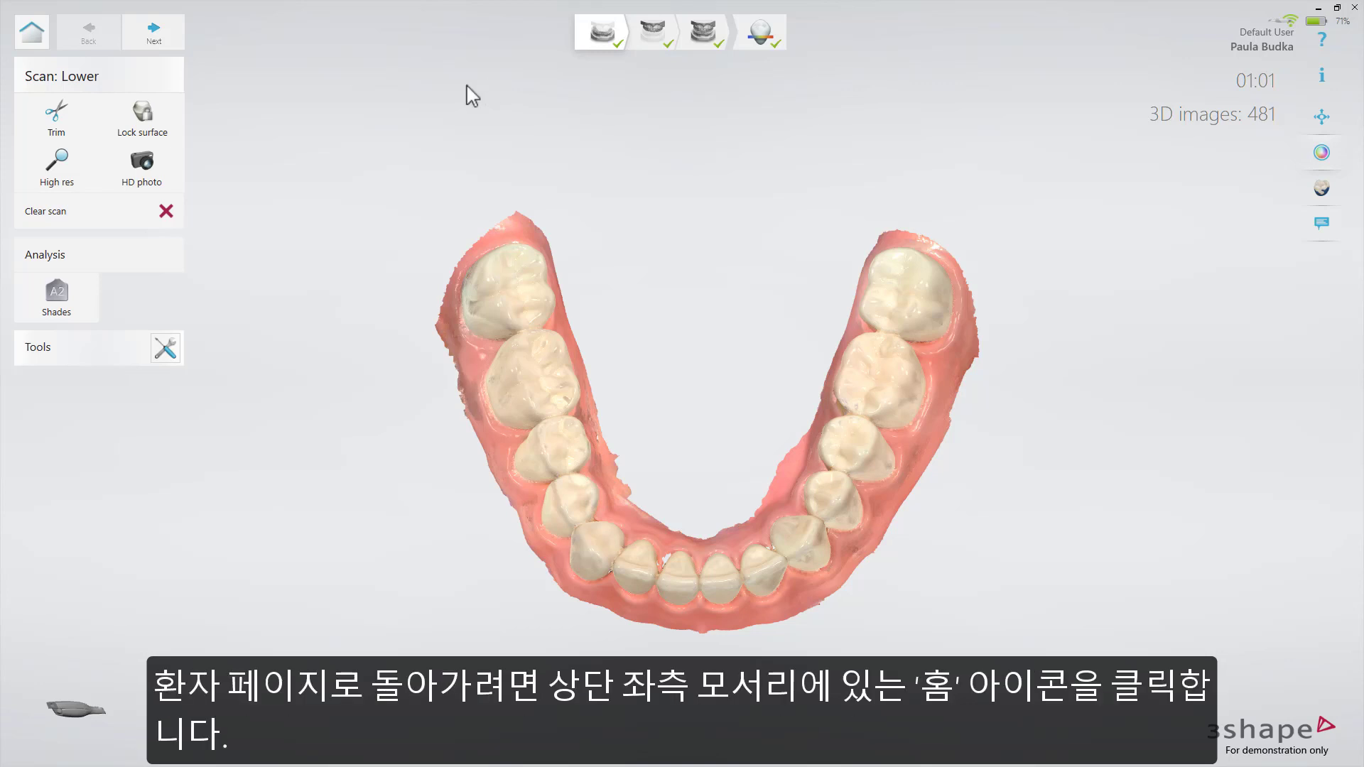
Return from TRIOS to the patient's page in Unite
click(18, 41)
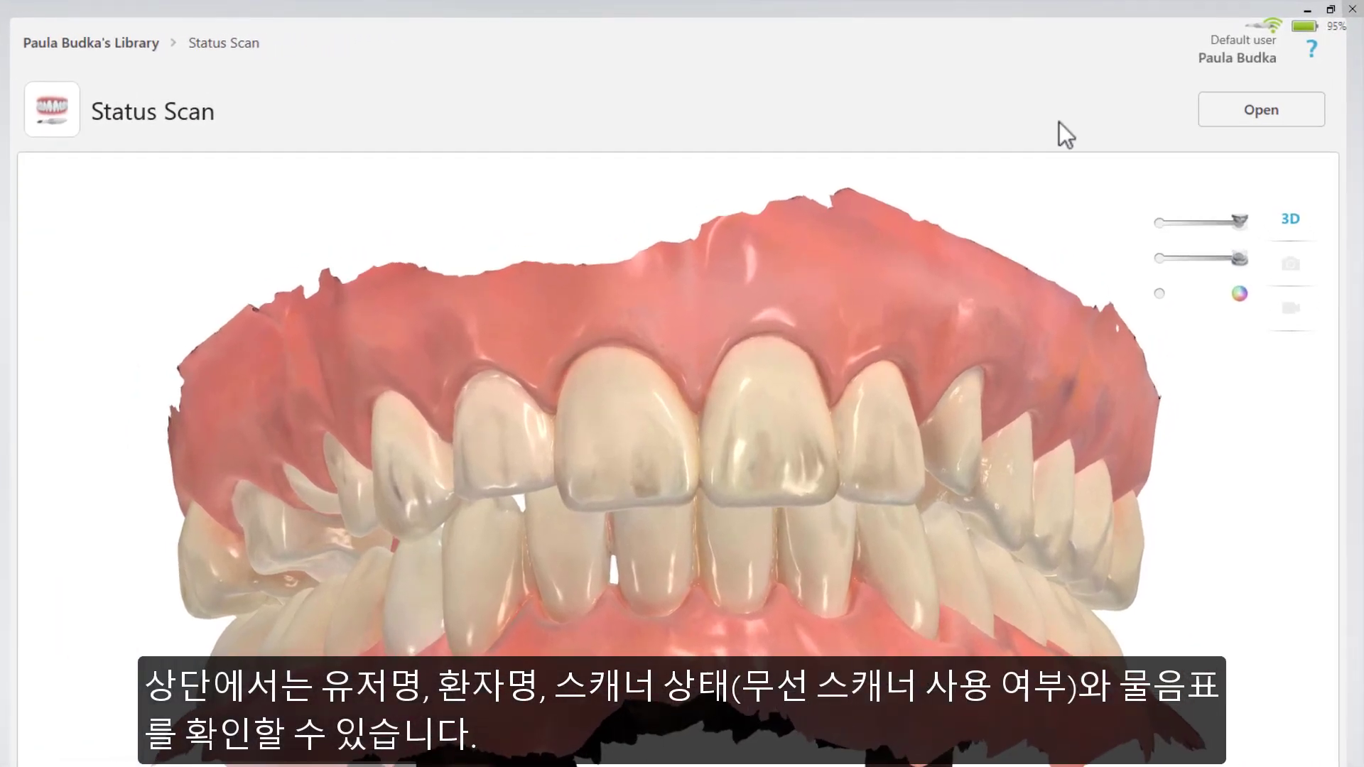
click(1313, 51)
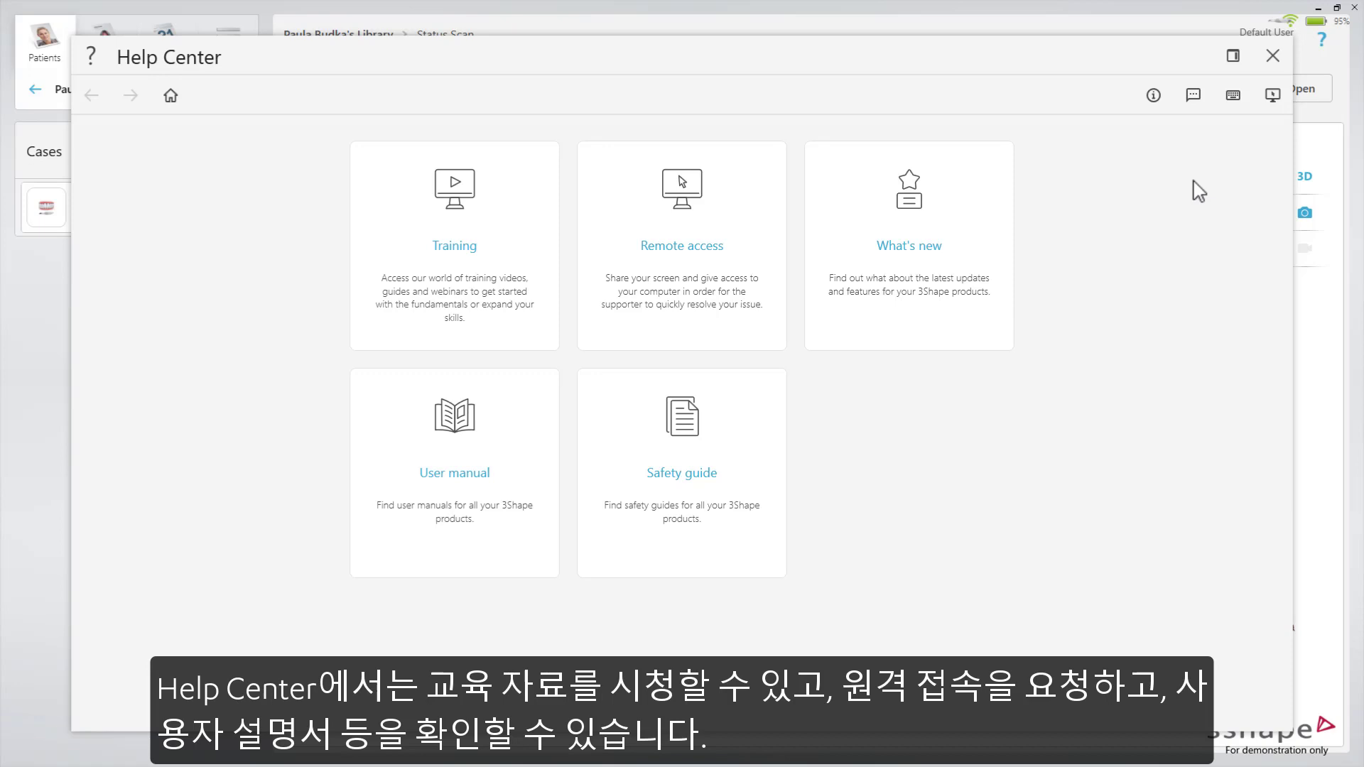
click(1273, 56)
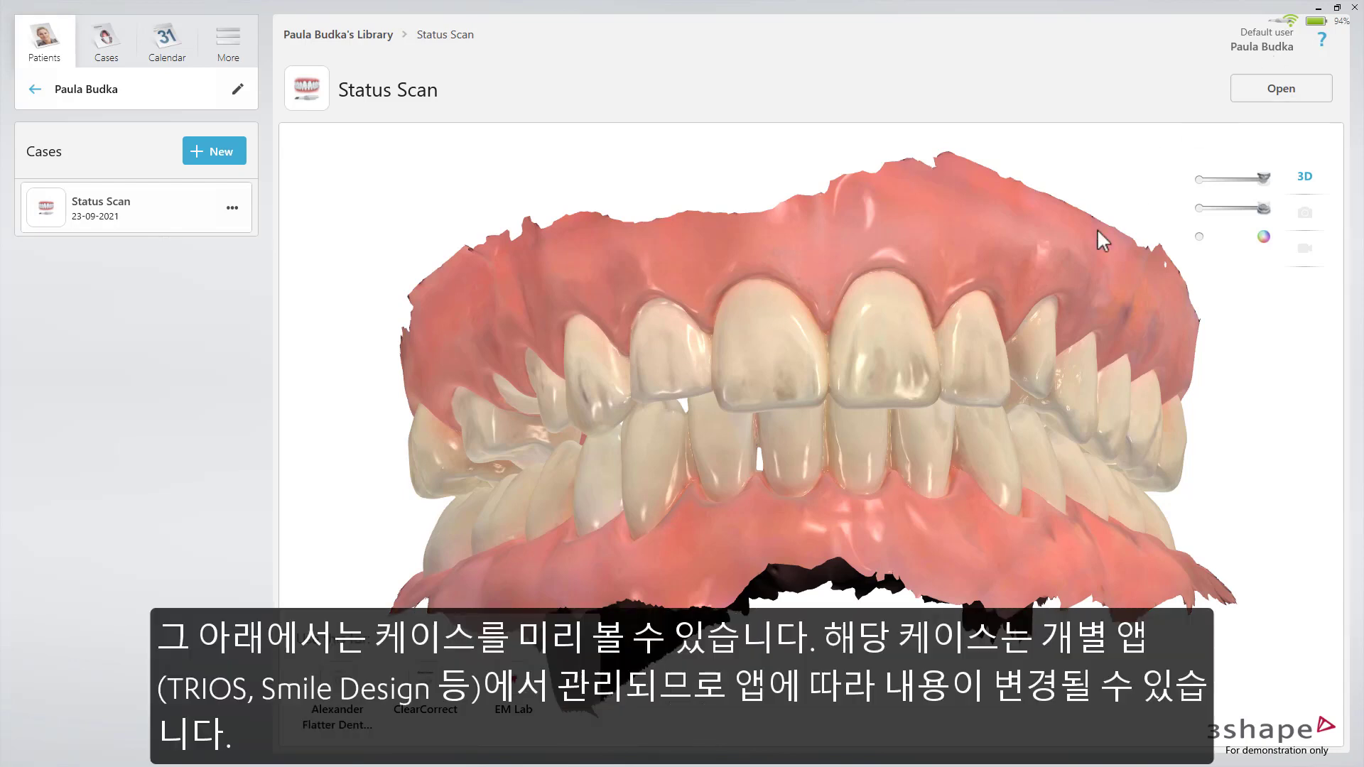
scroll(853, 393, down, 2)
mouse_move(852, 393)
mouse_down()
mouse_move(829, 386)
mouse_move(777, 415)
mouse_move(878, 402)
mouse_up()
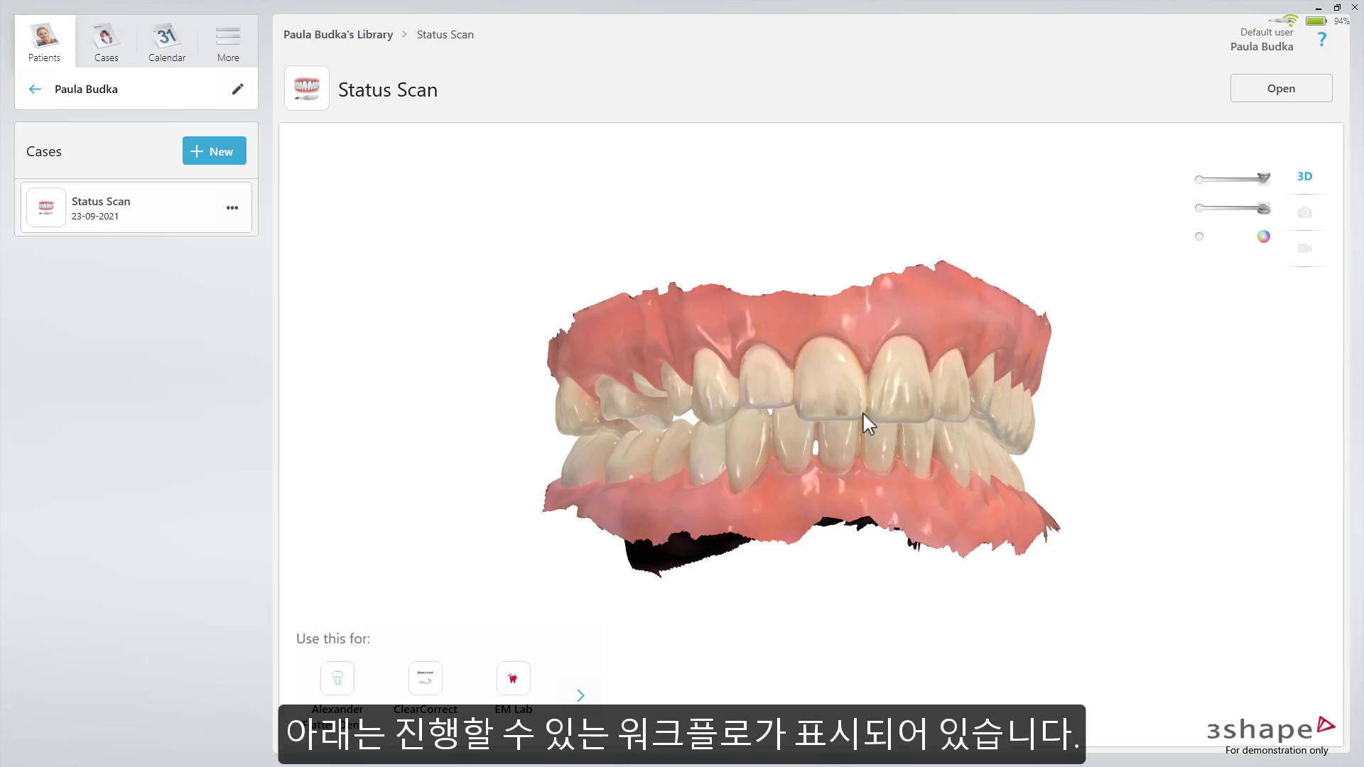
click(580, 695)
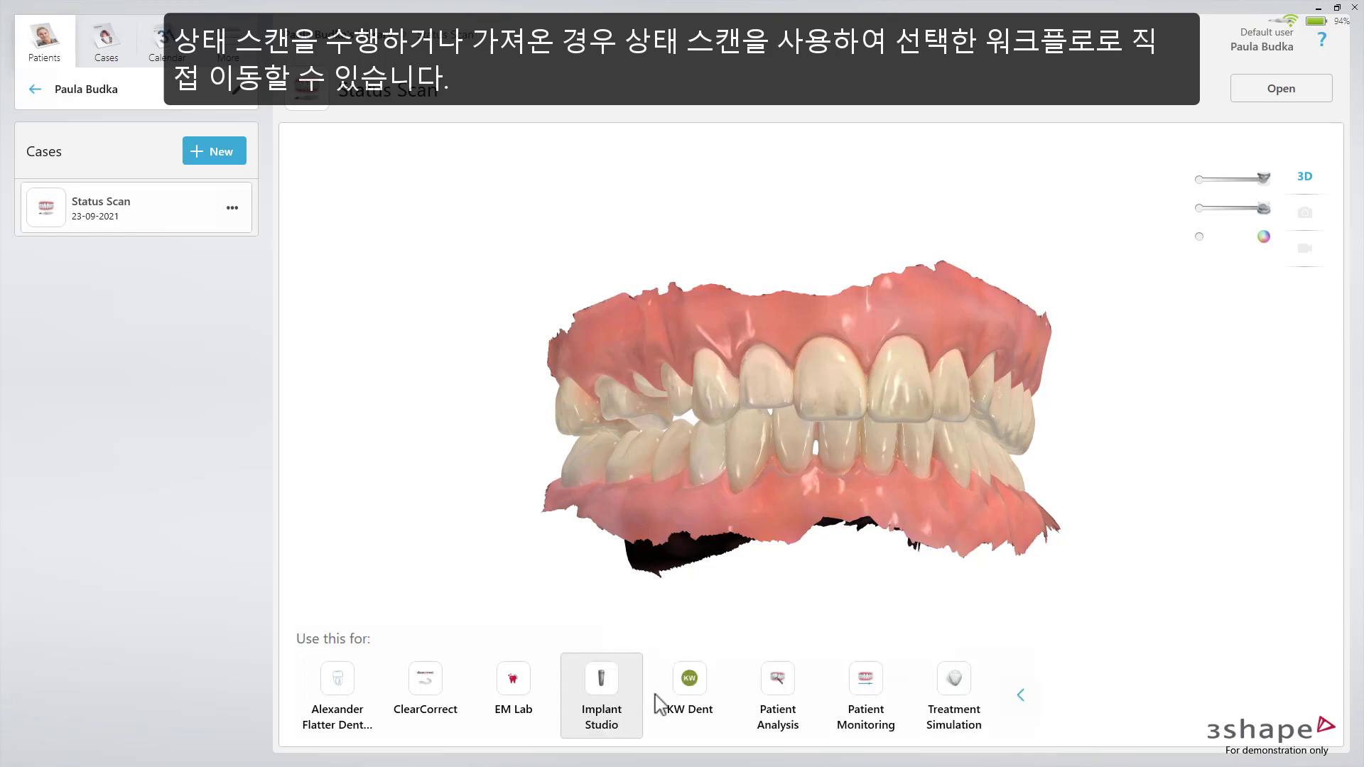
click(1018, 697)
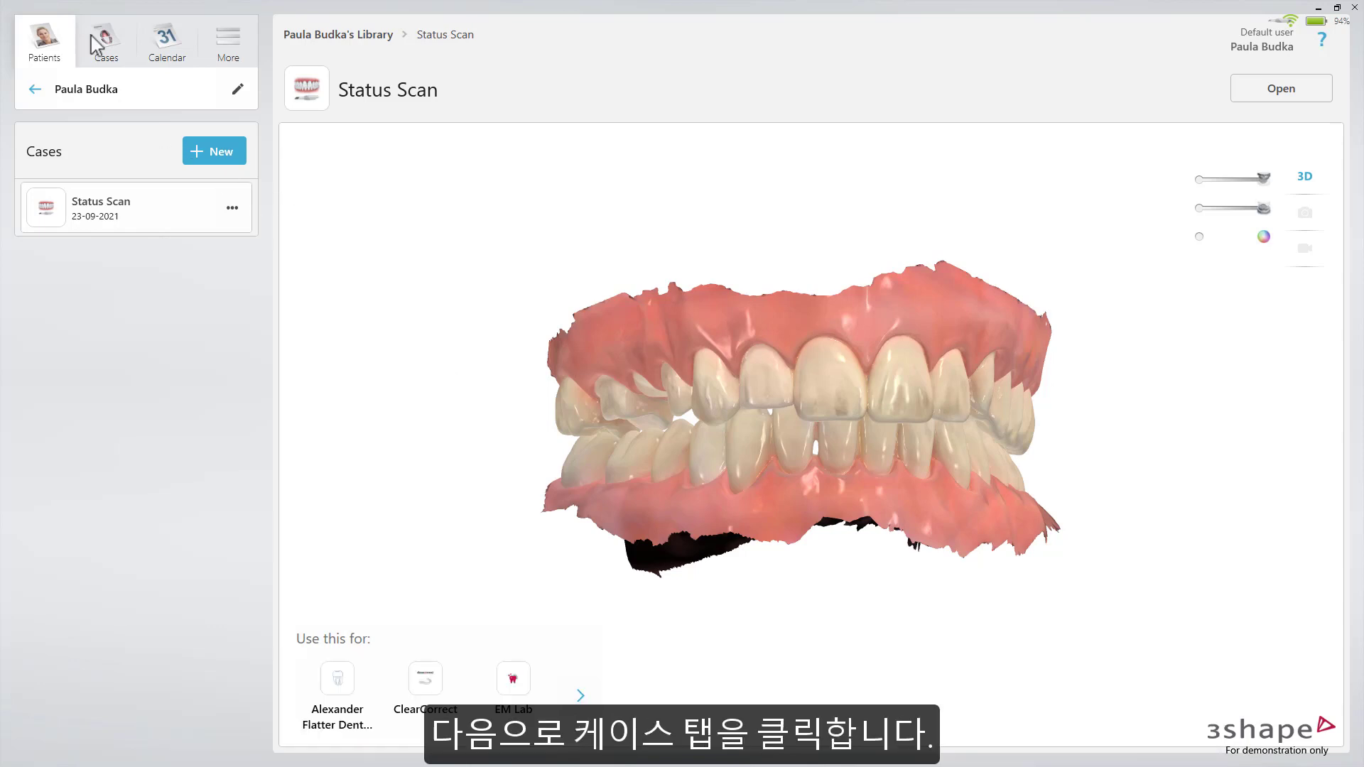
Show all cases on the Cases page and start a new case from there
click(98, 45)
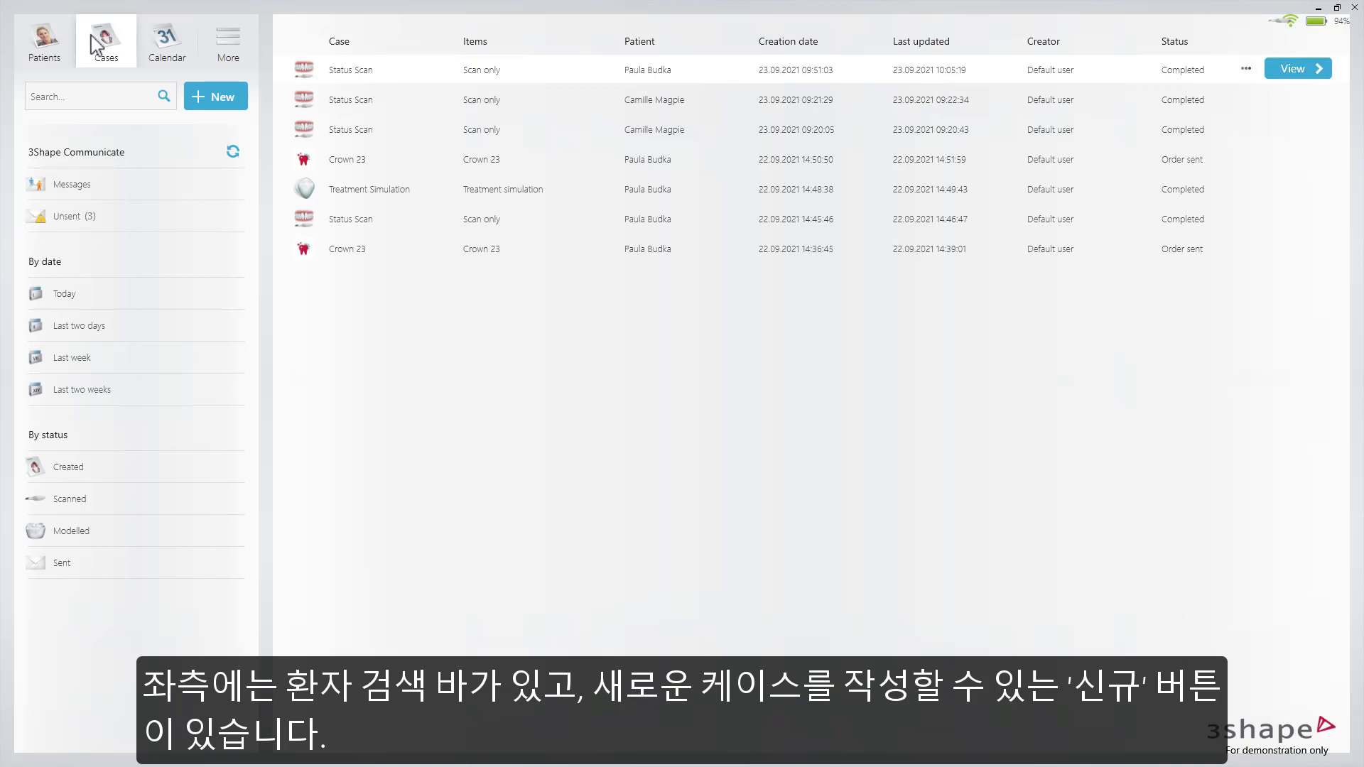
click(208, 101)
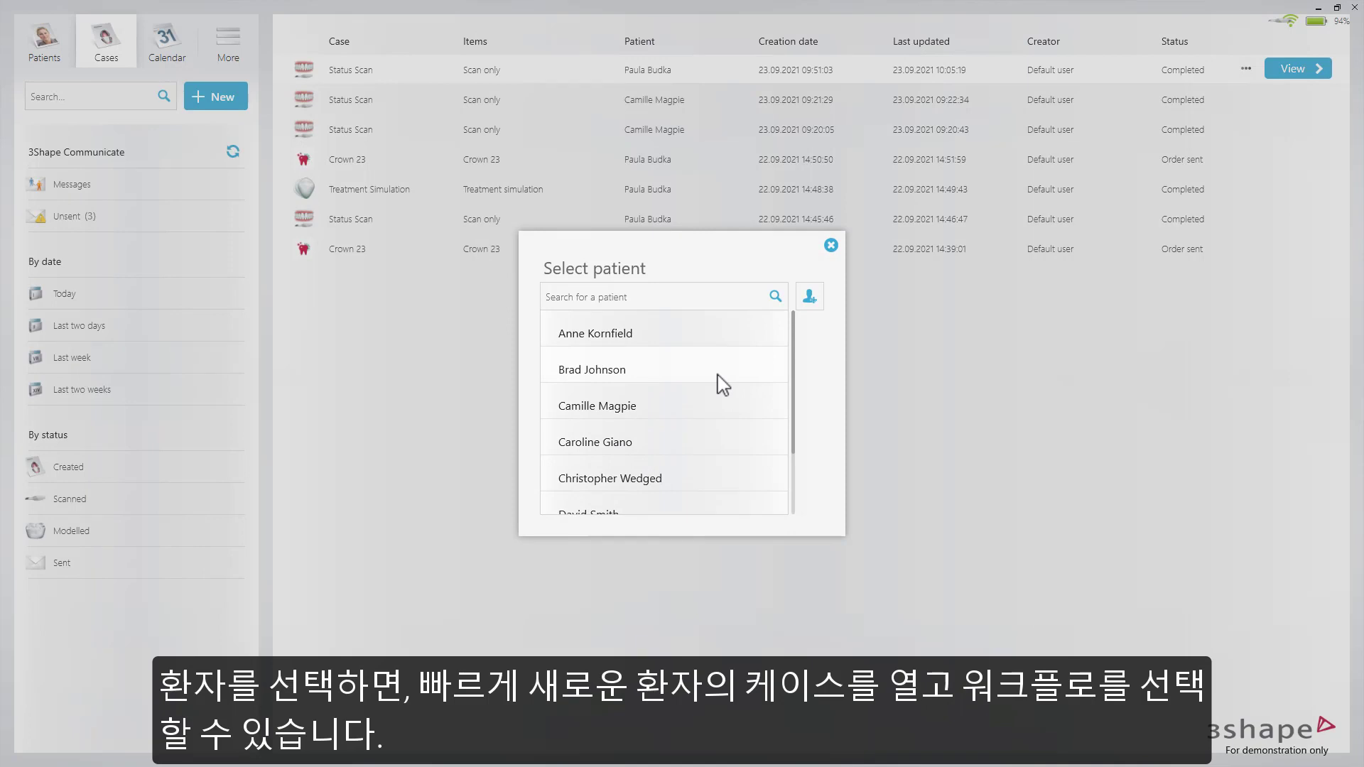
Pick a patient, then close the 'What are you doing today?' picker to return to the Cases list
click(722, 477)
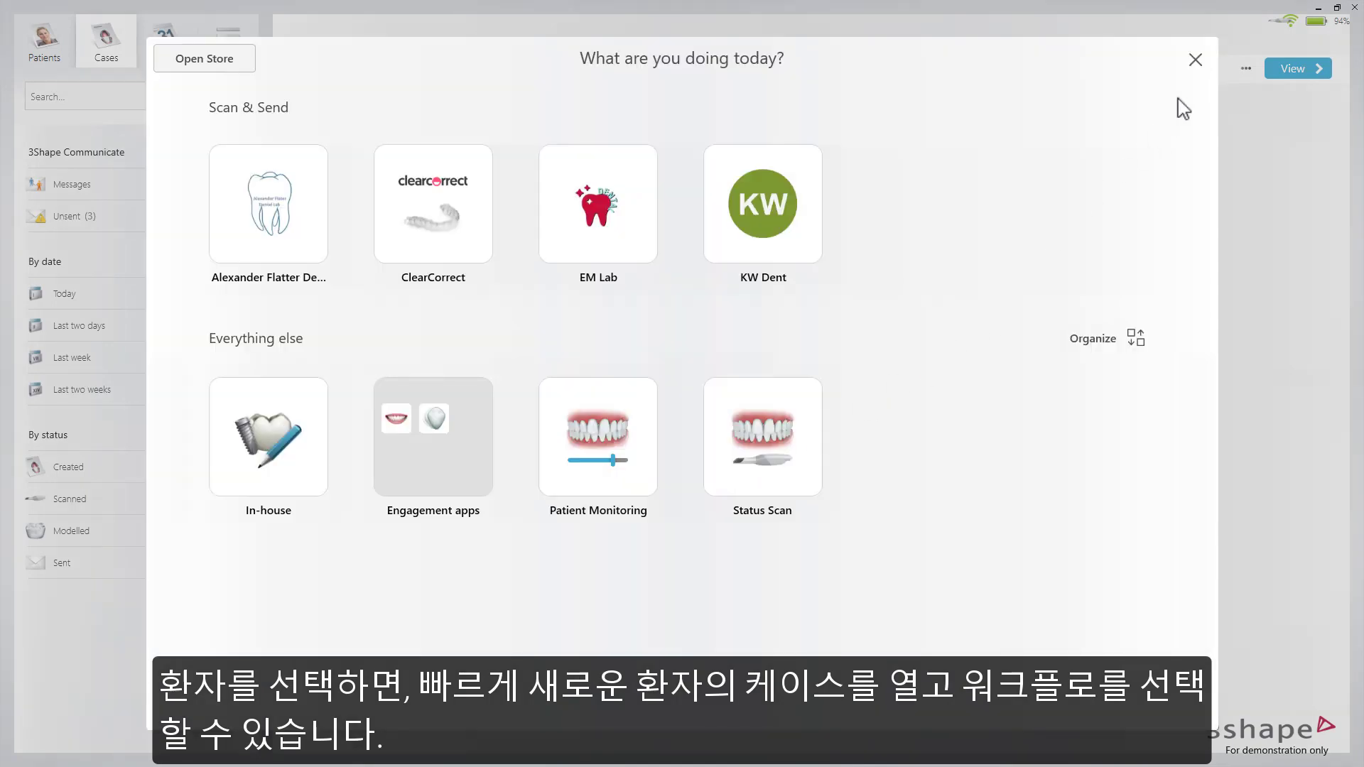
click(1195, 60)
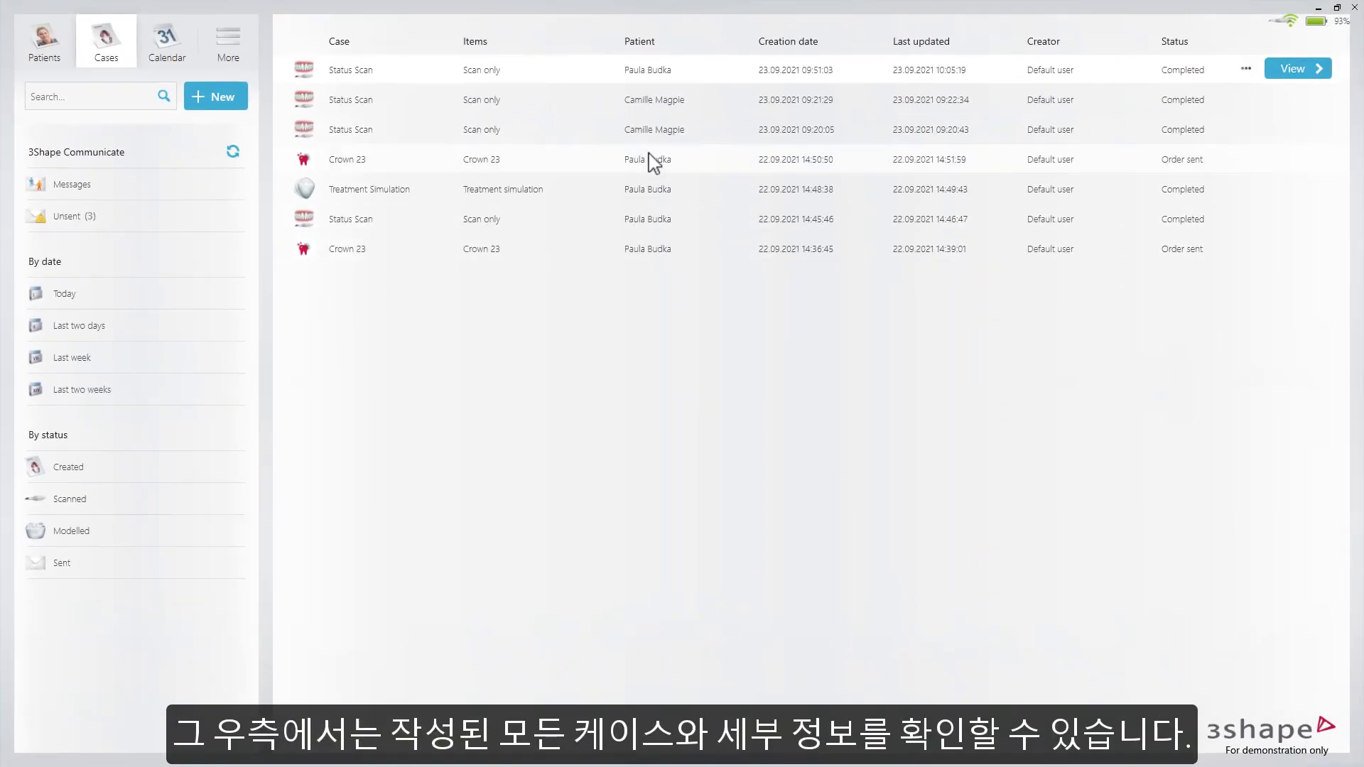
click(719, 132)
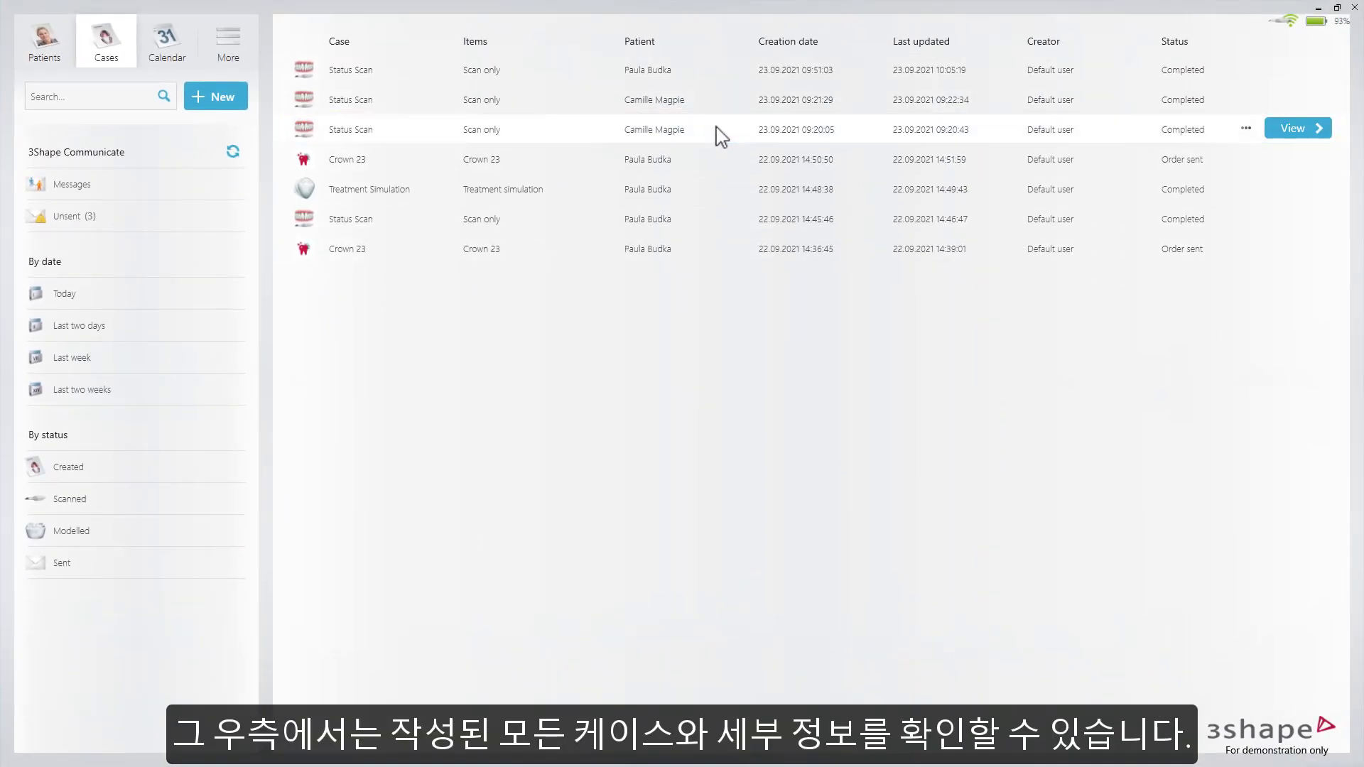
click(720, 102)
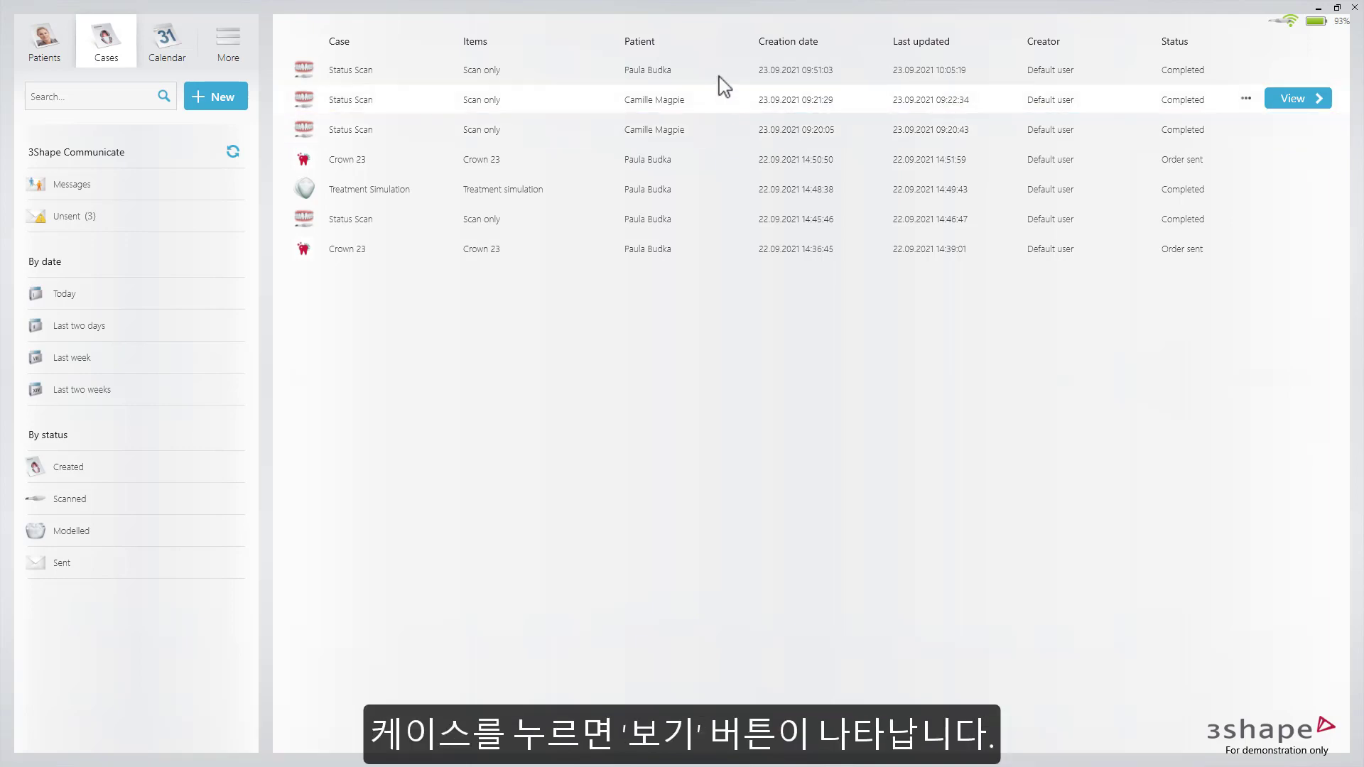
click(719, 73)
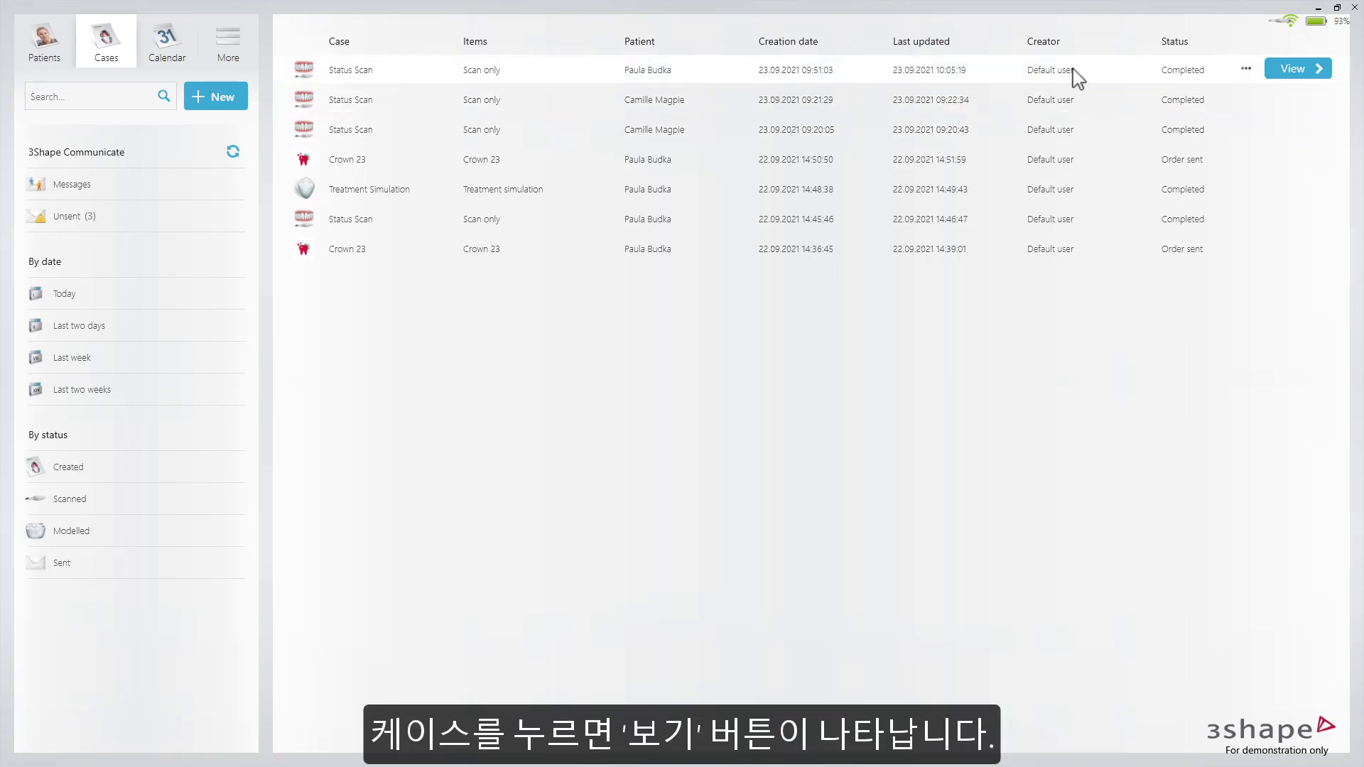
click(1276, 73)
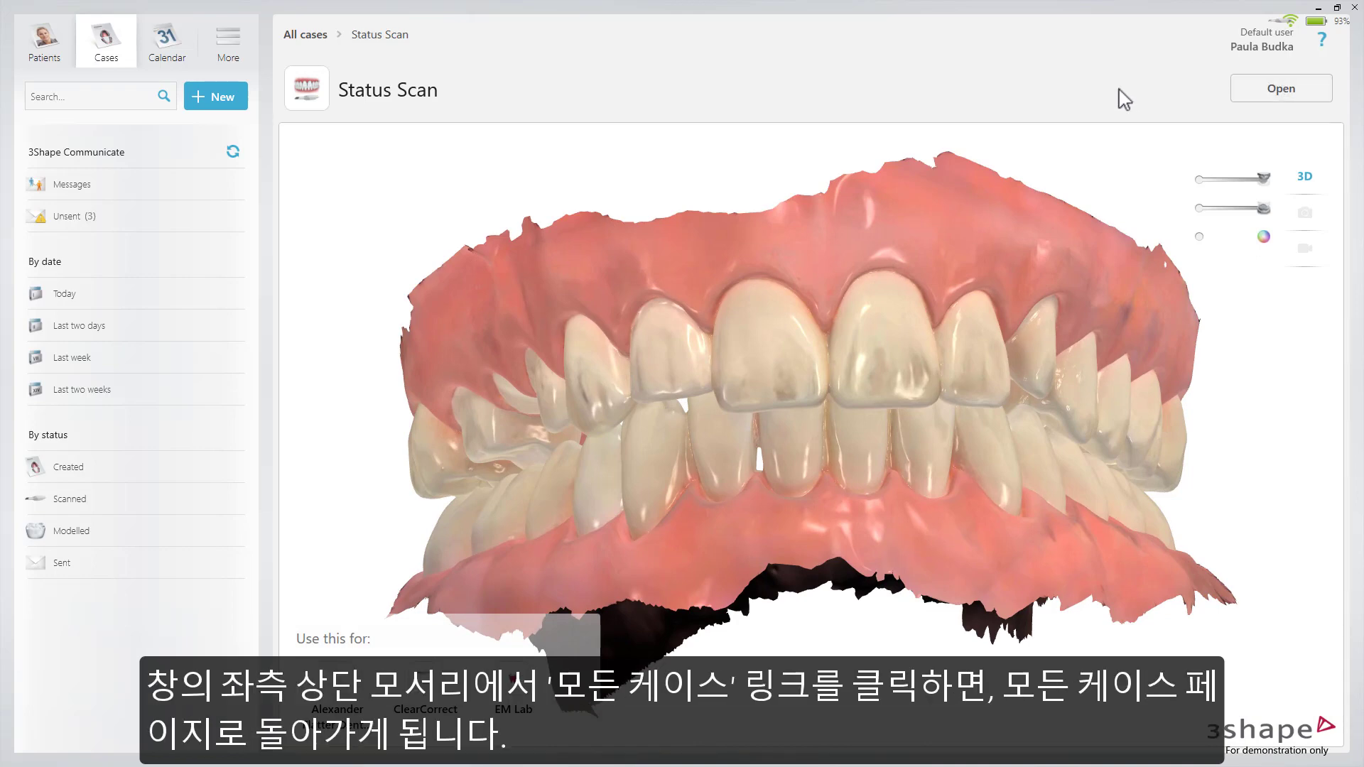
click(313, 39)
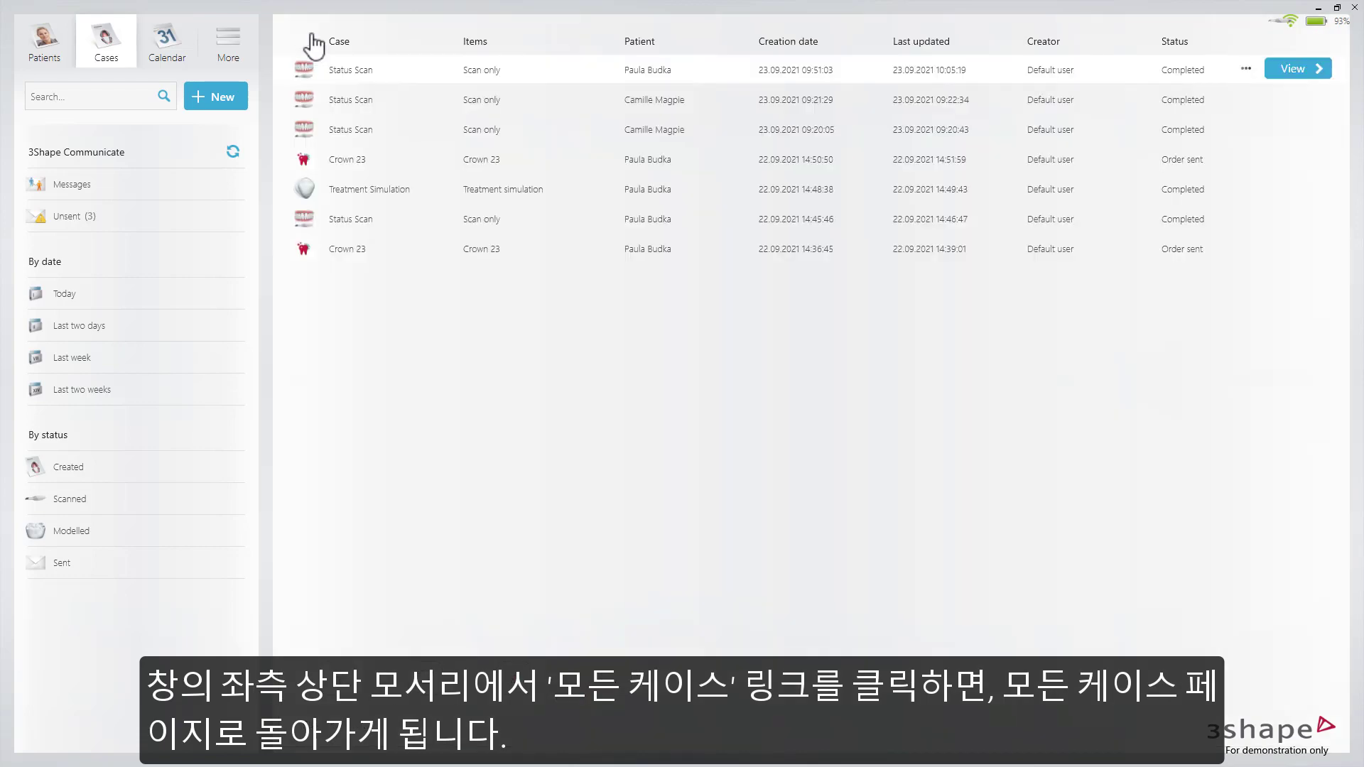